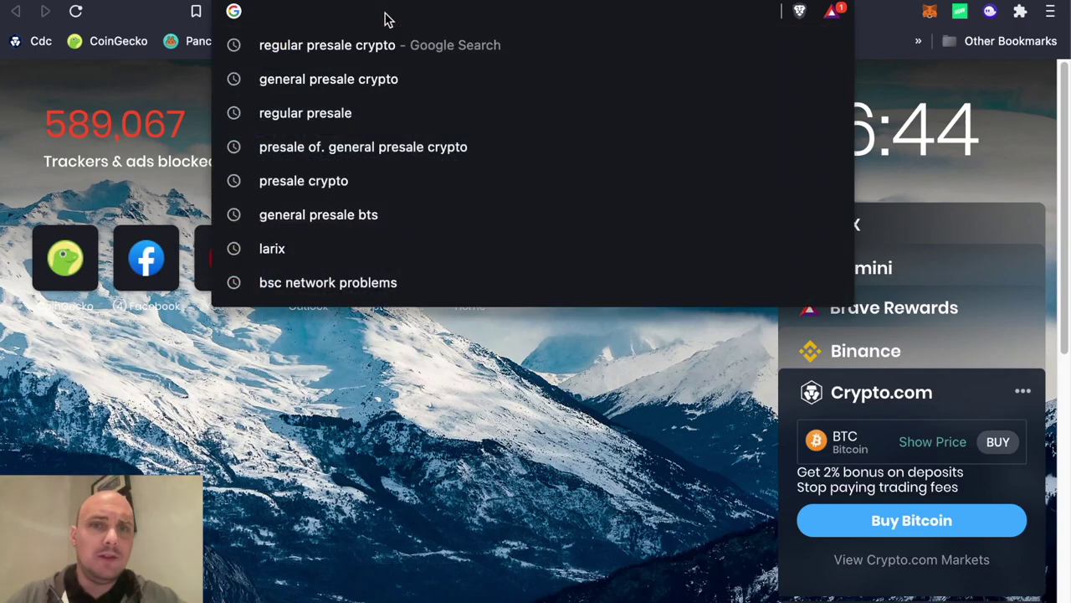
# Step: Search 'regular presale crypto', then open regularpresale.com from the address-bar suggestion
pyautogui.press('Down')
pyautogui.press('Return')
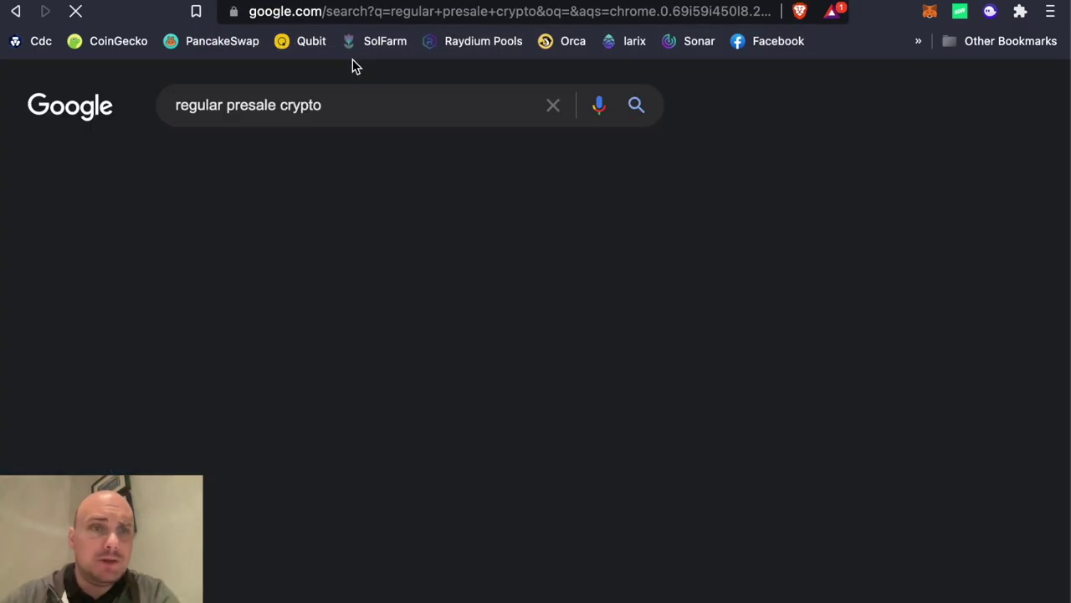
pyautogui.click(381, 12)
pyautogui.write('regular presale')
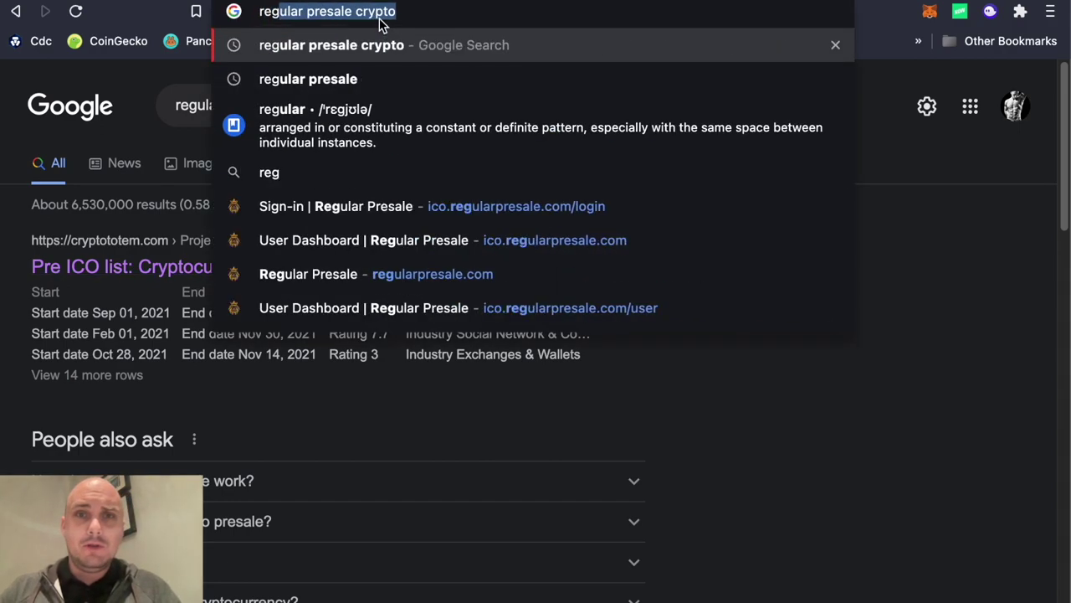
pyautogui.press('Delete')
pyautogui.press('Return')
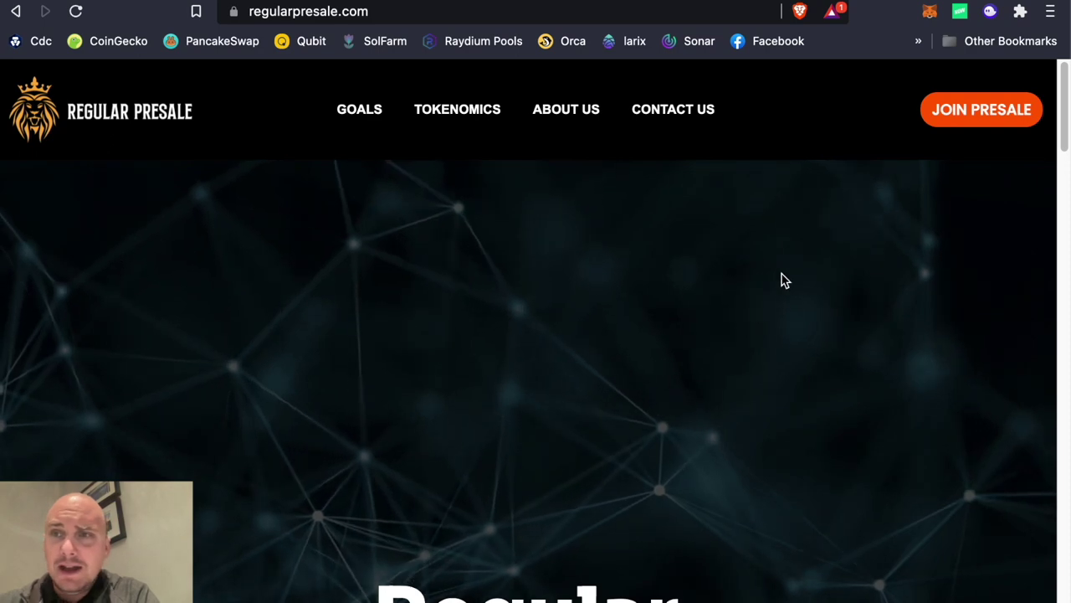
# Step: Go from the Regular Presale landing page to the presale sign-in via JOIN PRESALE
pyautogui.scroll(-2, 708, 327)
pyautogui.scroll(2, 259, 65)
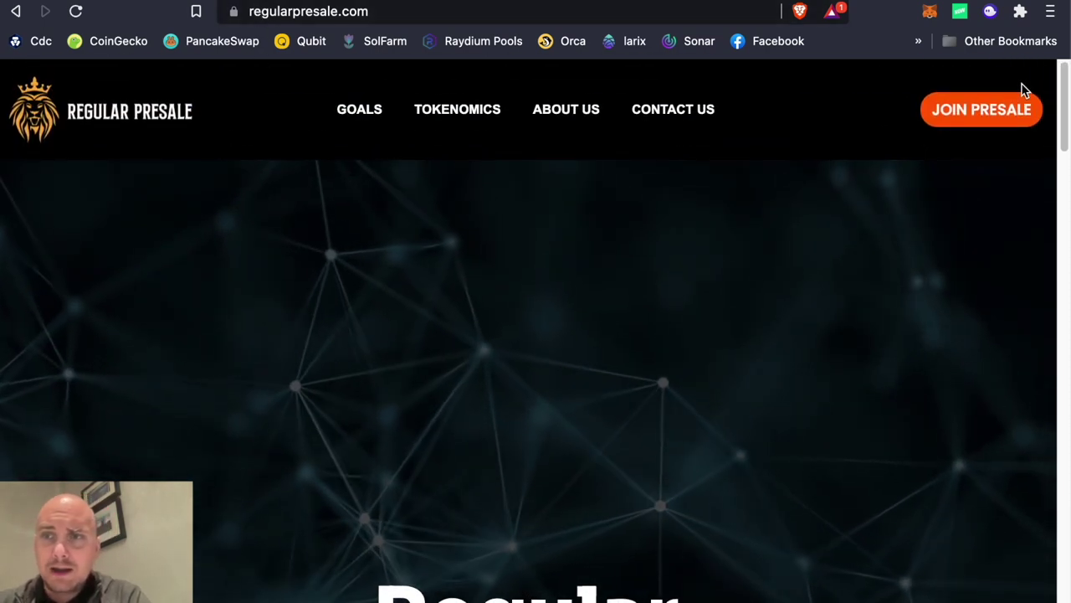
pyautogui.click(993, 121)
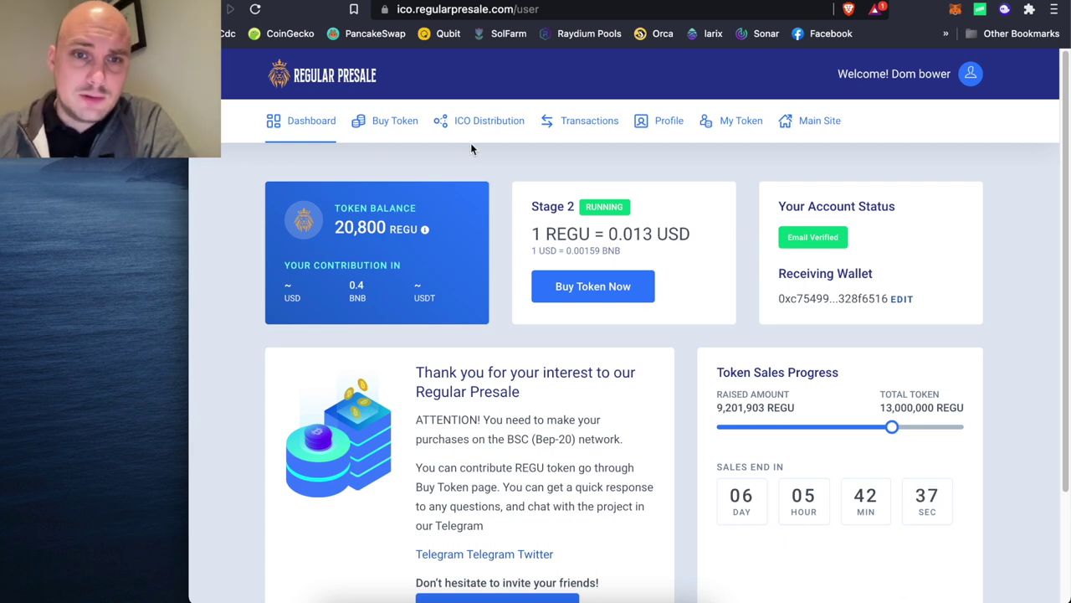
pyautogui.moveTo(338, 227); pyautogui.dragTo(384, 227)
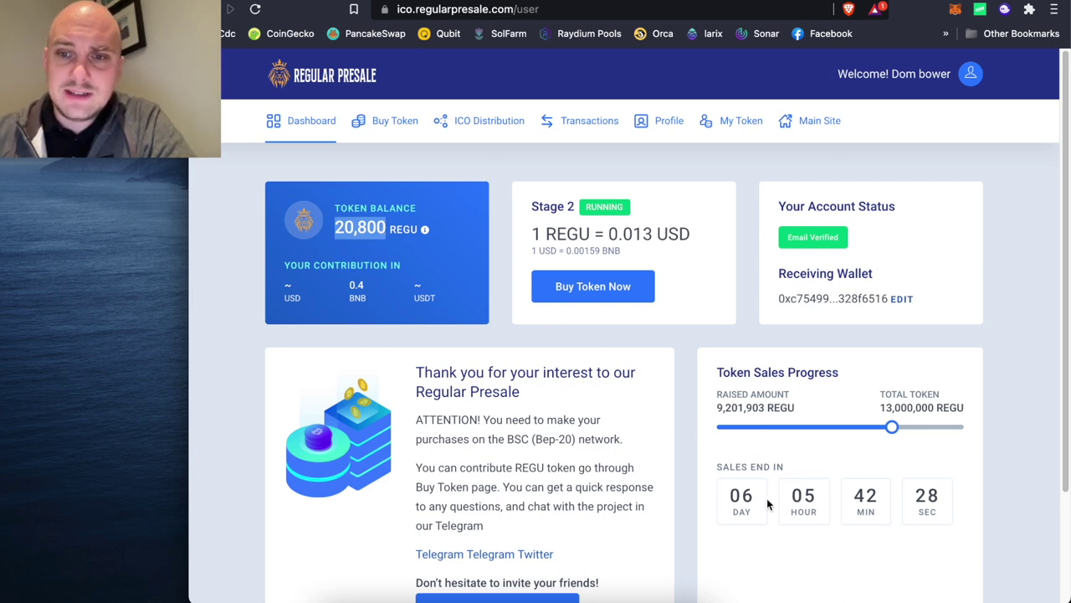
pyautogui.click(886, 407)
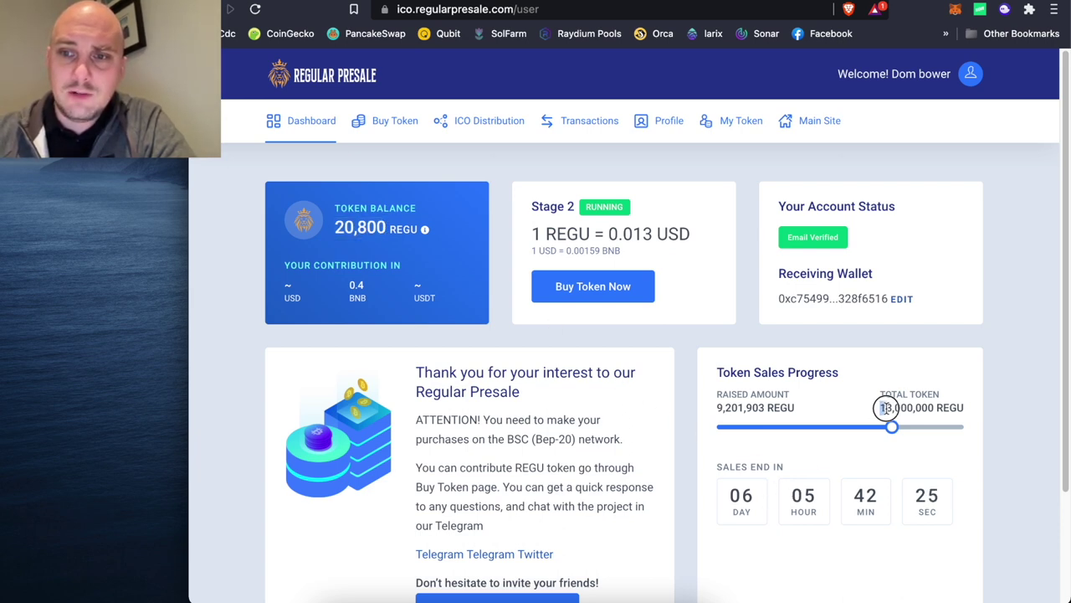
pyautogui.moveTo(886, 408); pyautogui.dragTo(919, 409)
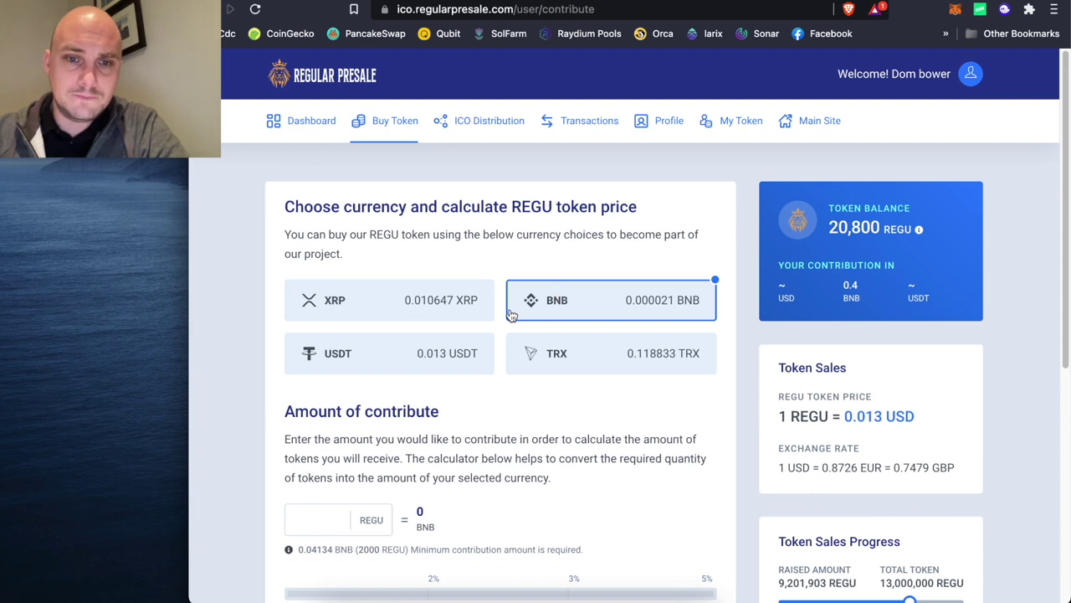
# Step: Enter 2000 REGU to buy with BNB, totalling 0.042 BNB above the minimum contribution
pyautogui.scroll(-1, 439, 495)
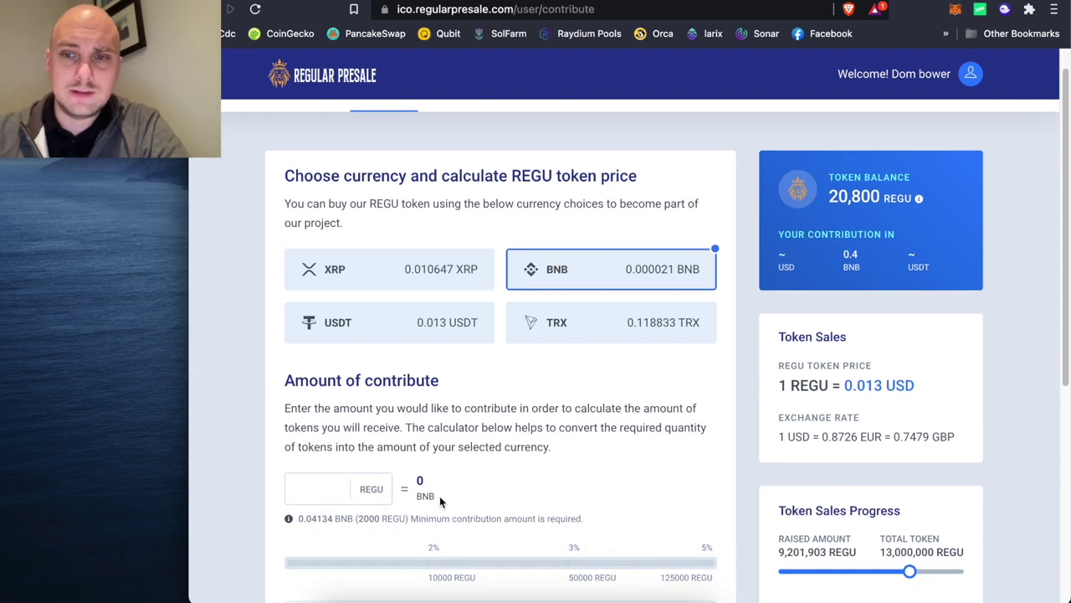
pyautogui.scroll(-1, 440, 495)
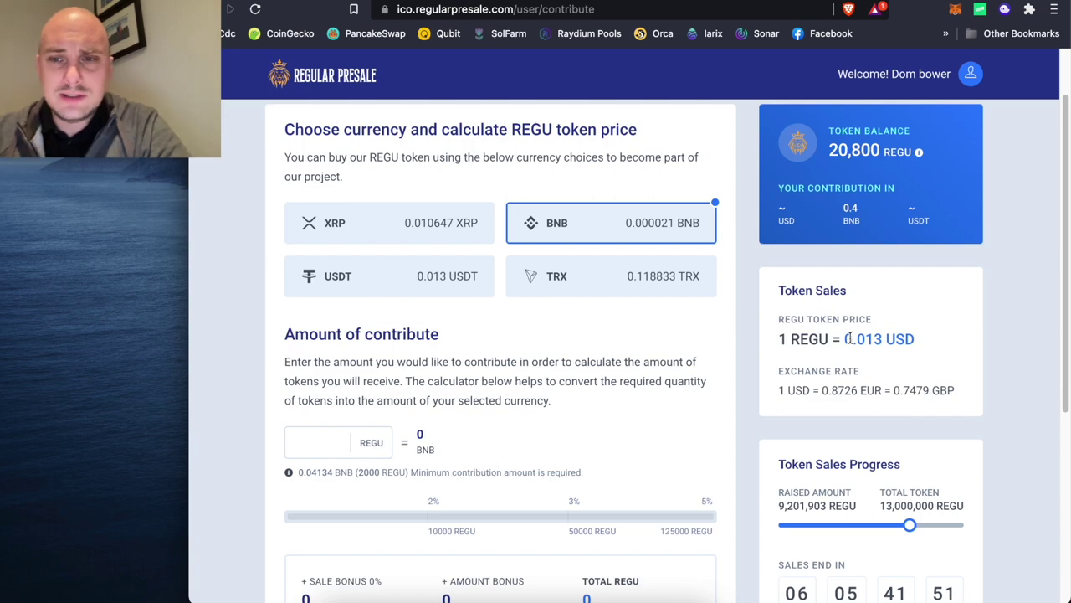
pyautogui.scroll(-3, 848, 338)
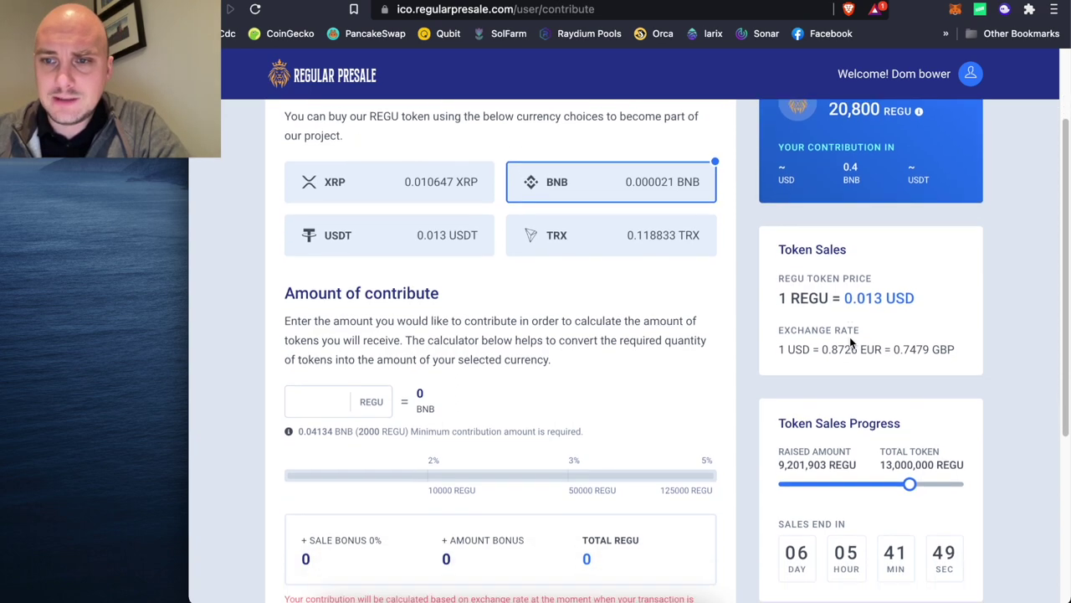
pyautogui.scroll(3, 849, 338)
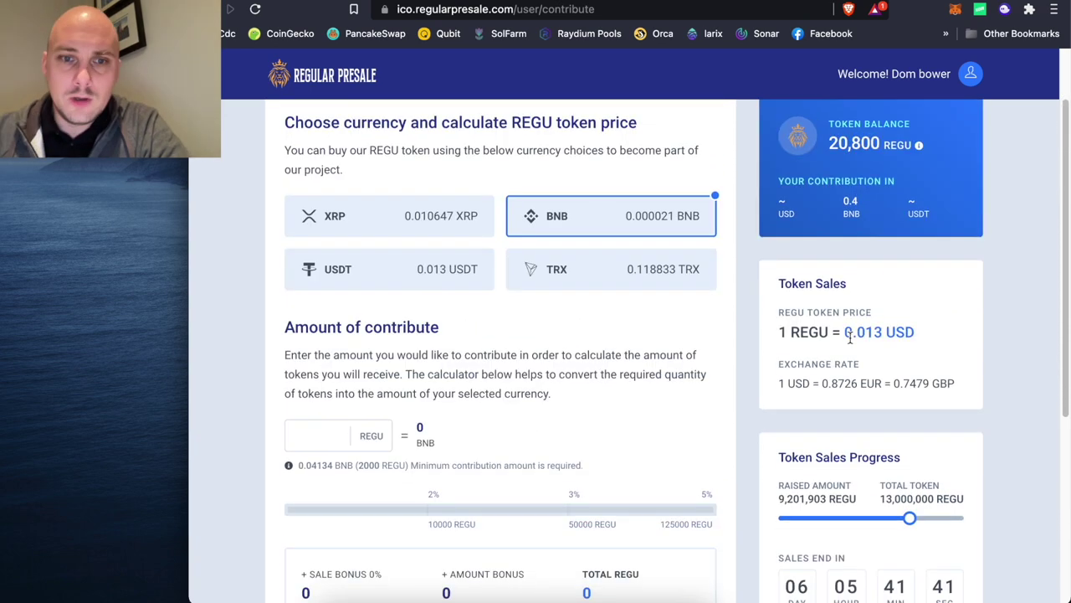
pyautogui.click(318, 434)
pyautogui.write('2')
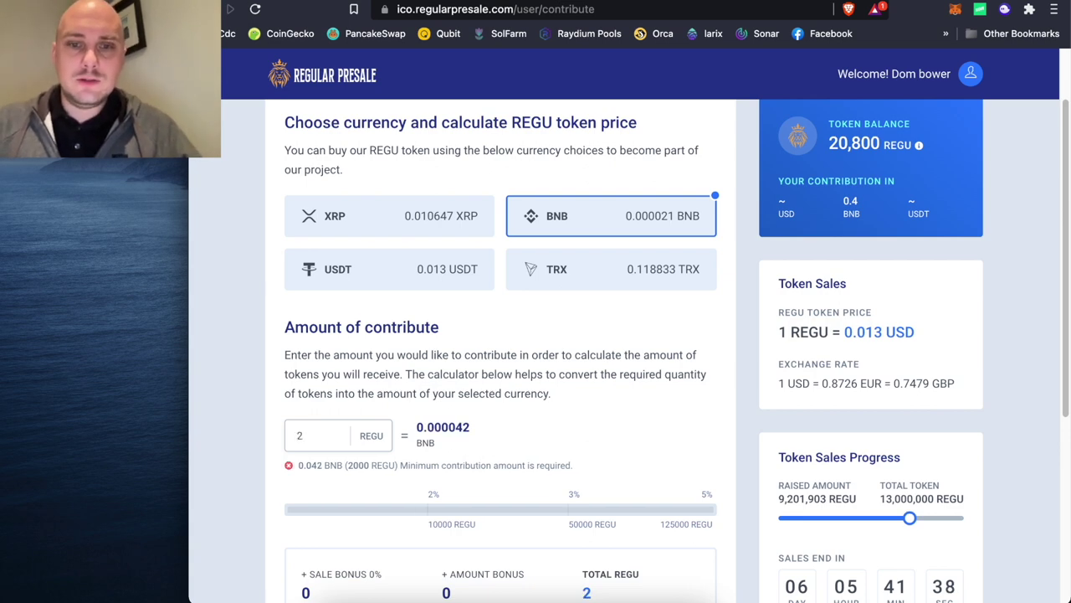
pyautogui.write('000')
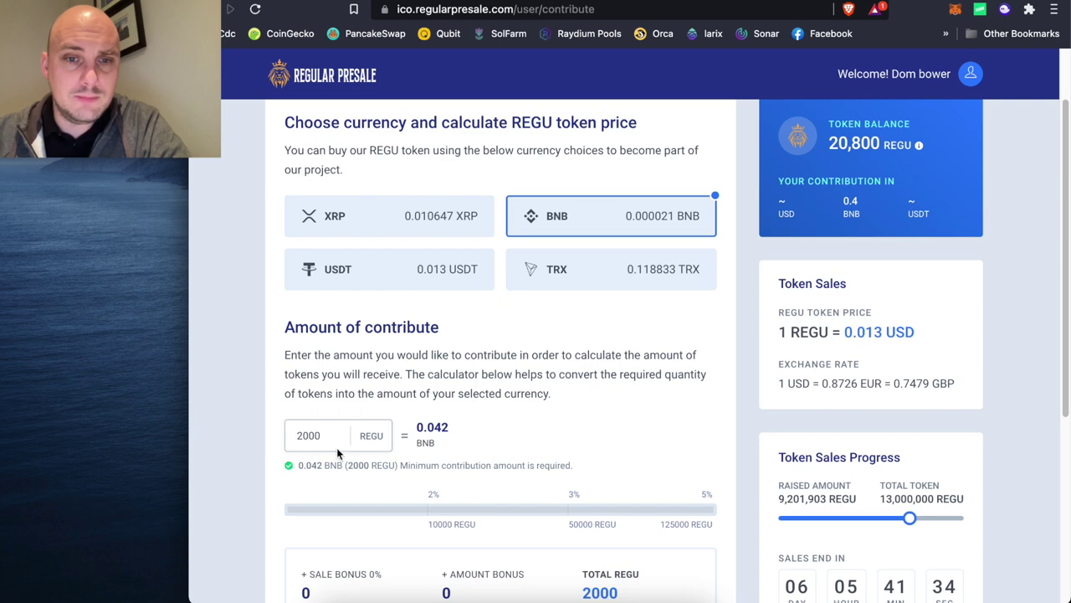
pyautogui.scroll(-1, 441, 446)
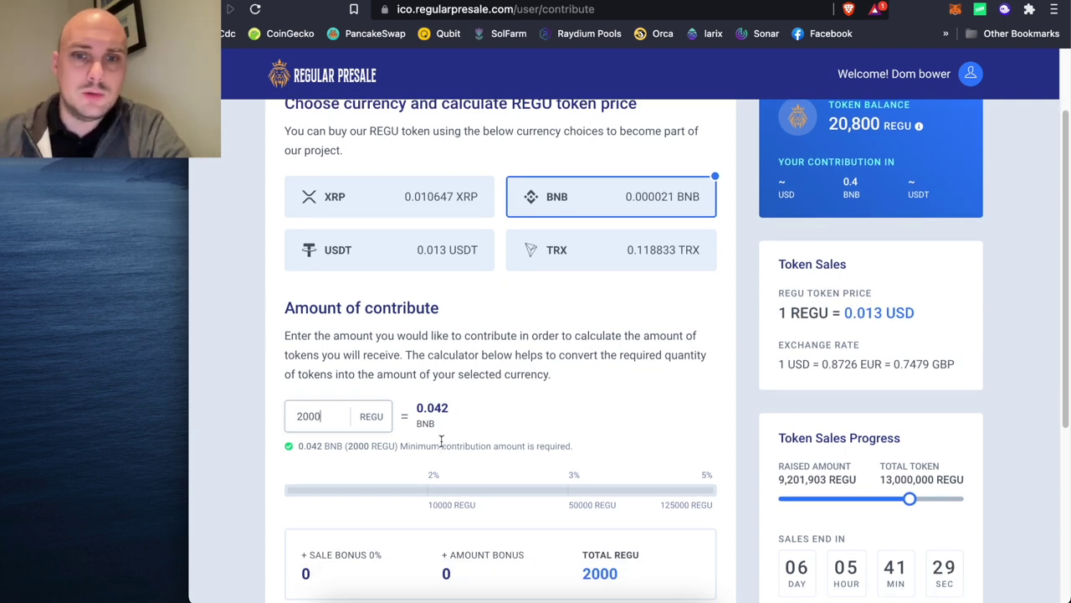
pyautogui.scroll(-5, 441, 440)
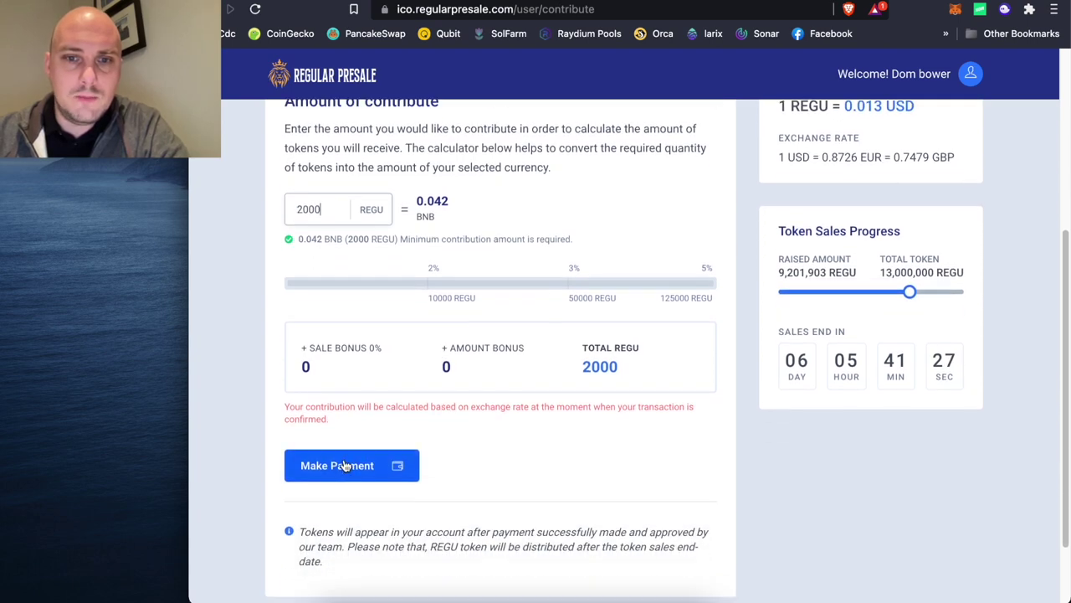
# Step: Place the 2000 REGU crypto order for 0.04134 BNB and copy its BNB payment address
pyautogui.click(345, 466)
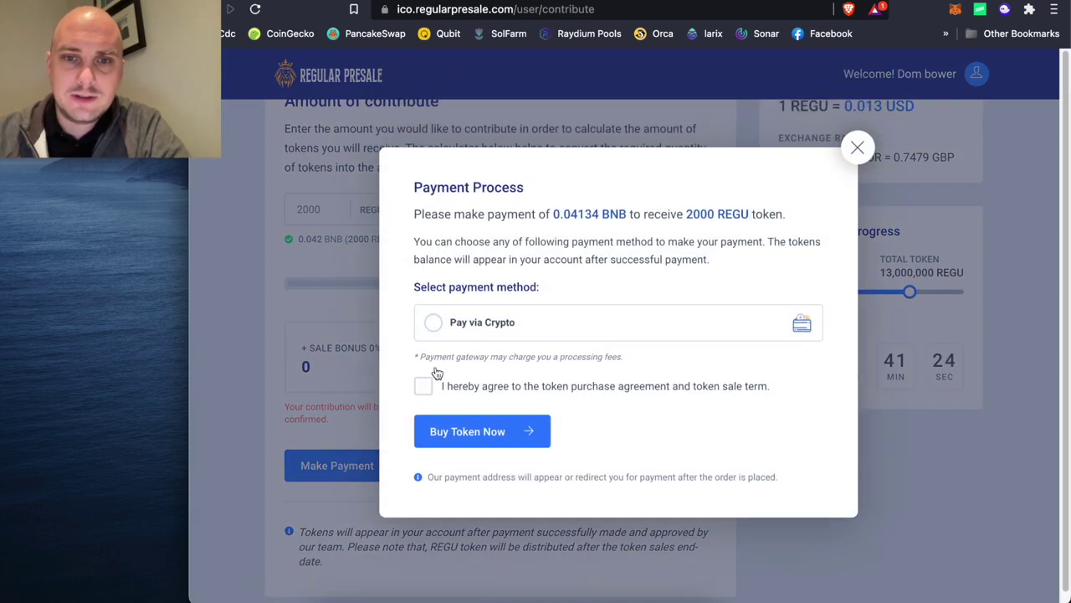
pyautogui.click(434, 326)
pyautogui.click(424, 387)
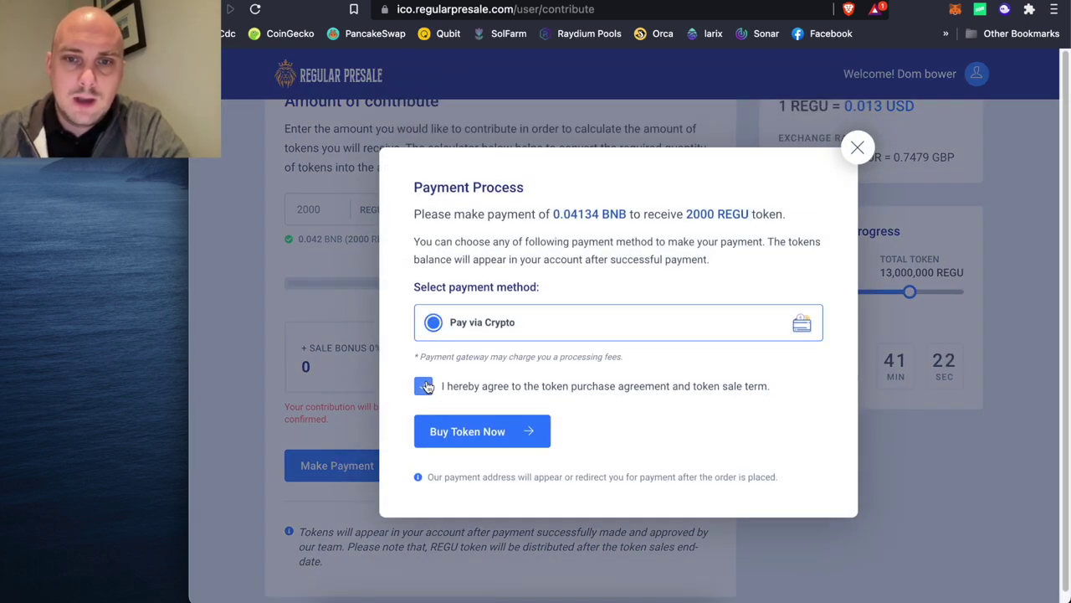
pyautogui.click(455, 431)
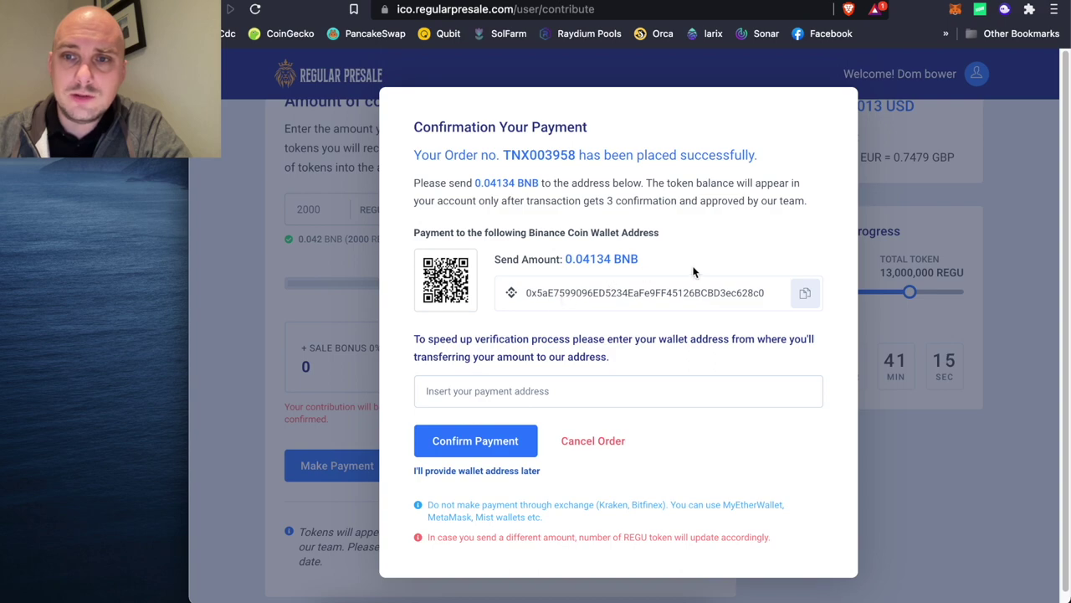
pyautogui.click(806, 299)
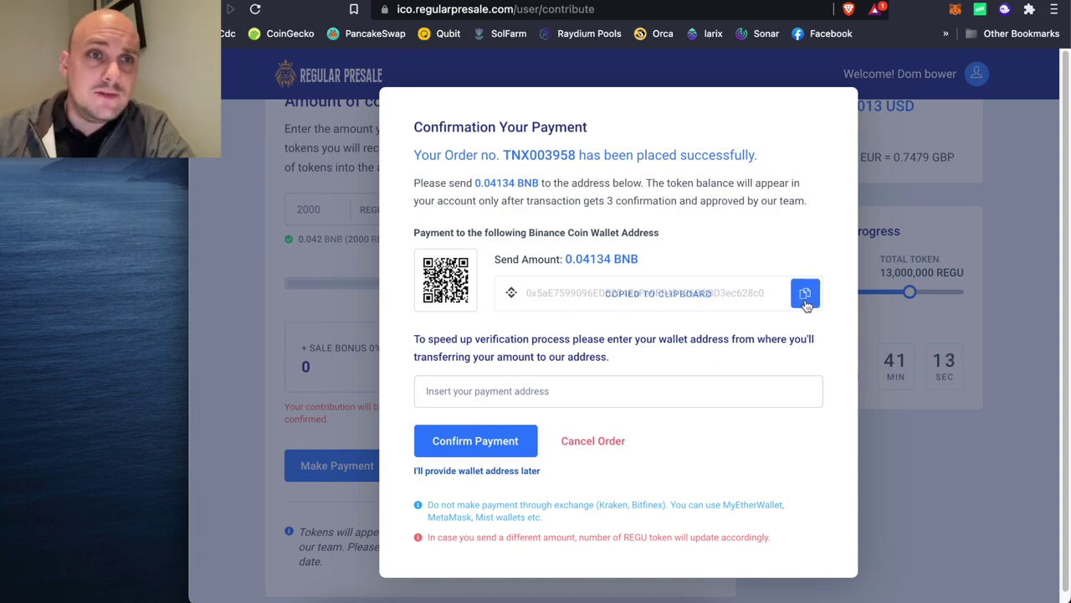
pyautogui.click(564, 595)
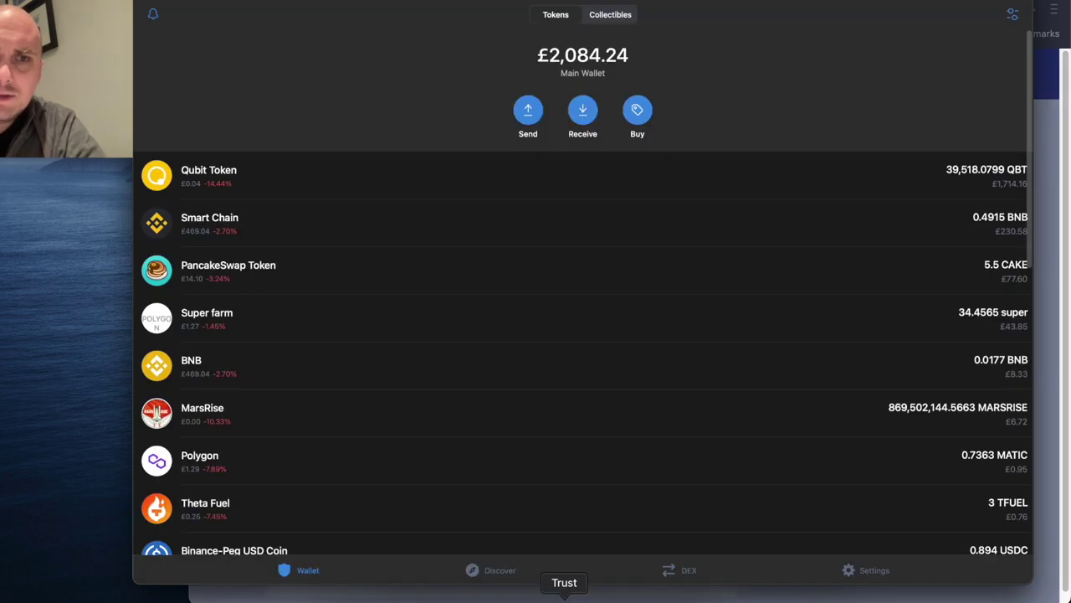
# Step: Start a Smart Chain BNB send in Trust Wallet to the pasted presale payment address
pyautogui.click(216, 221)
pyautogui.click(510, 167)
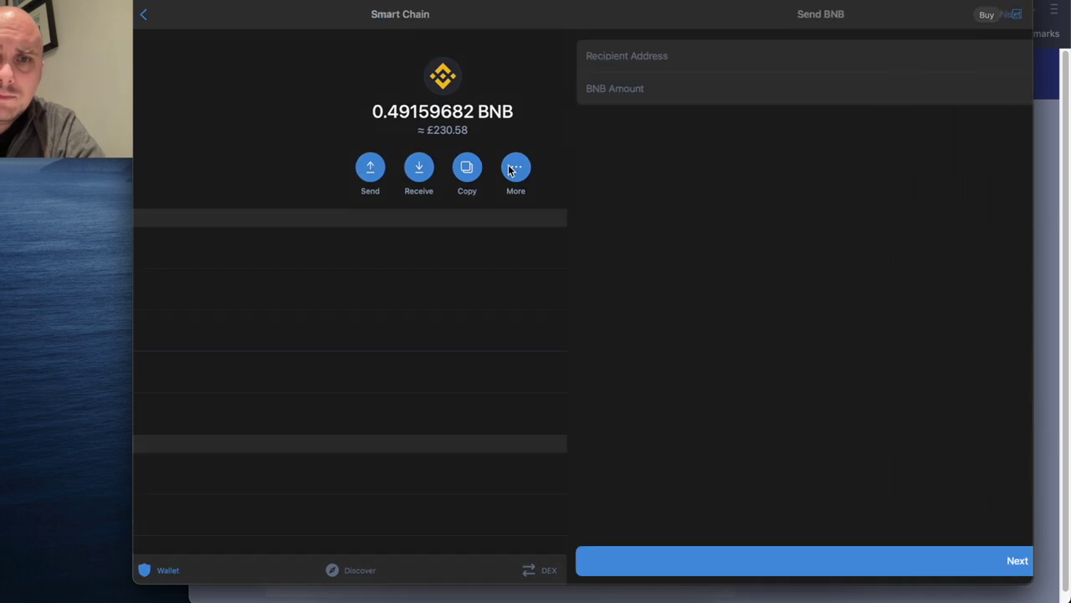
pyautogui.click(968, 58)
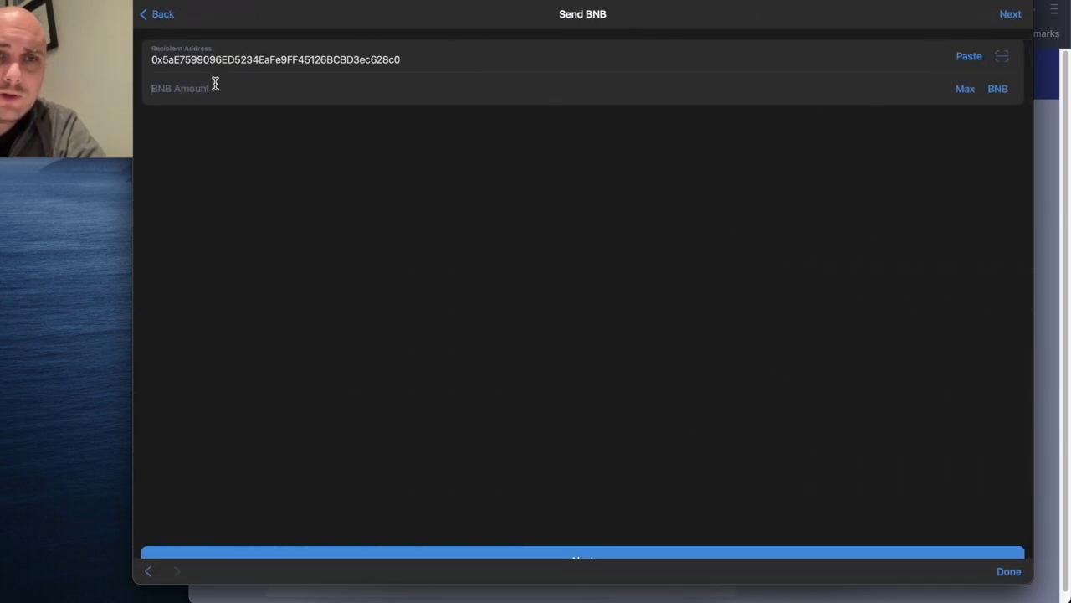
# Step: Copy the 0.04134 BNB amount from the presale page into the send form and confirm the transfer
pyautogui.click(608, 586)
pyautogui.moveTo(612, 260)
pyautogui.mouseDown()
pyautogui.moveTo(565, 260)
pyautogui.moveTo(612, 260)
pyautogui.mouseUp()
pyautogui.click(566, 260)
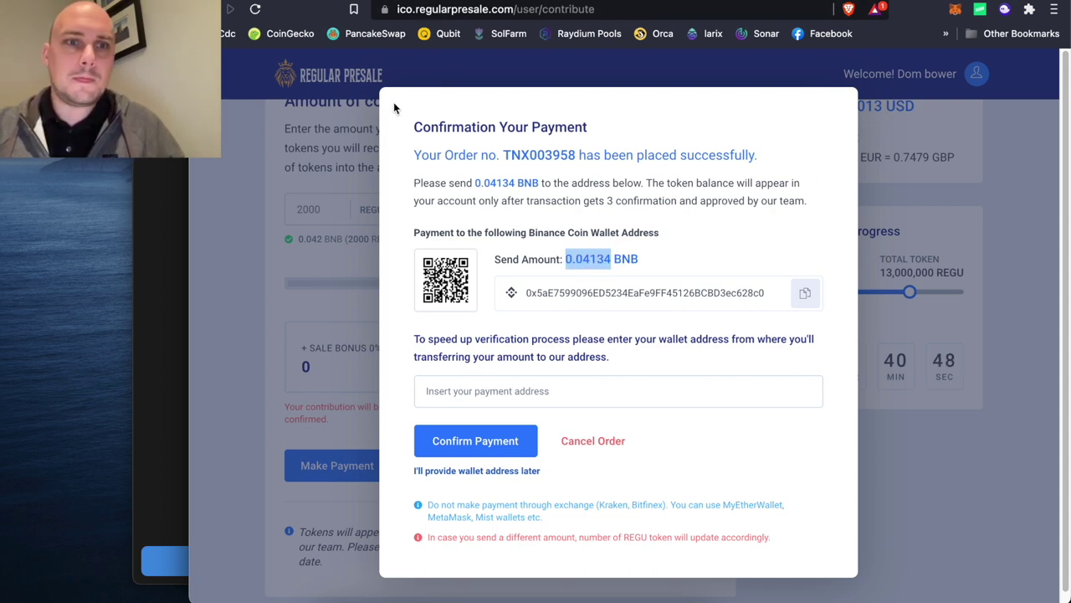
pyautogui.click(170, 166)
pyautogui.click(294, 89)
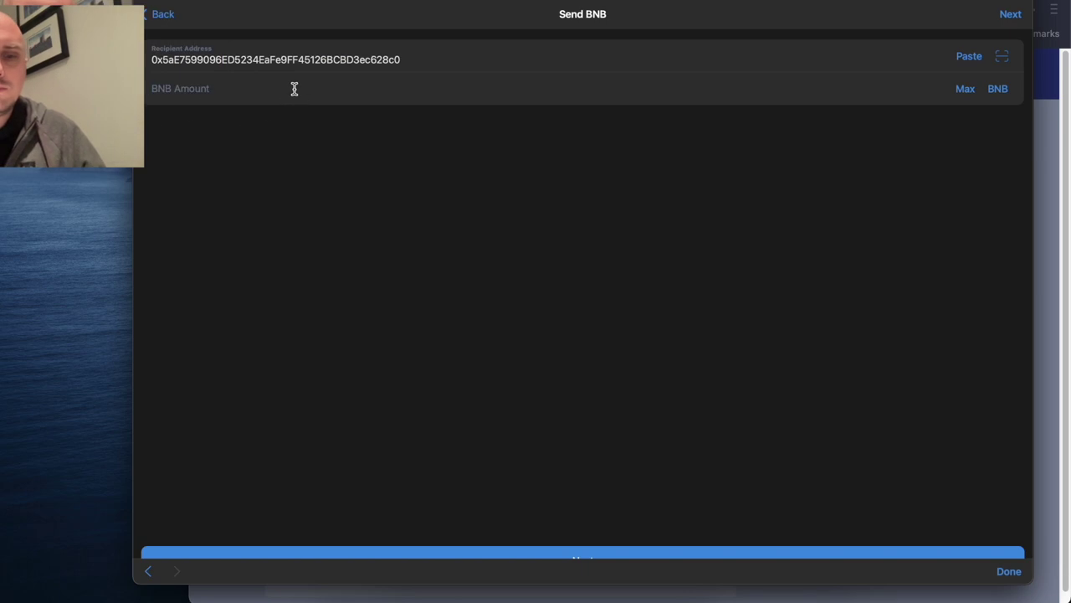
pyautogui.press('super+v')
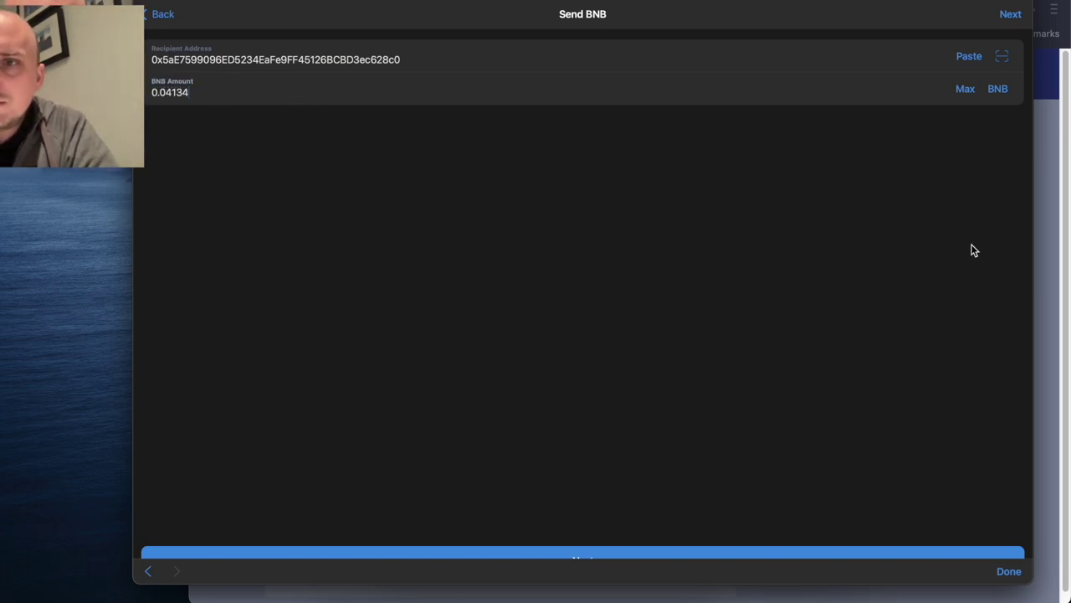
pyautogui.click(1010, 14)
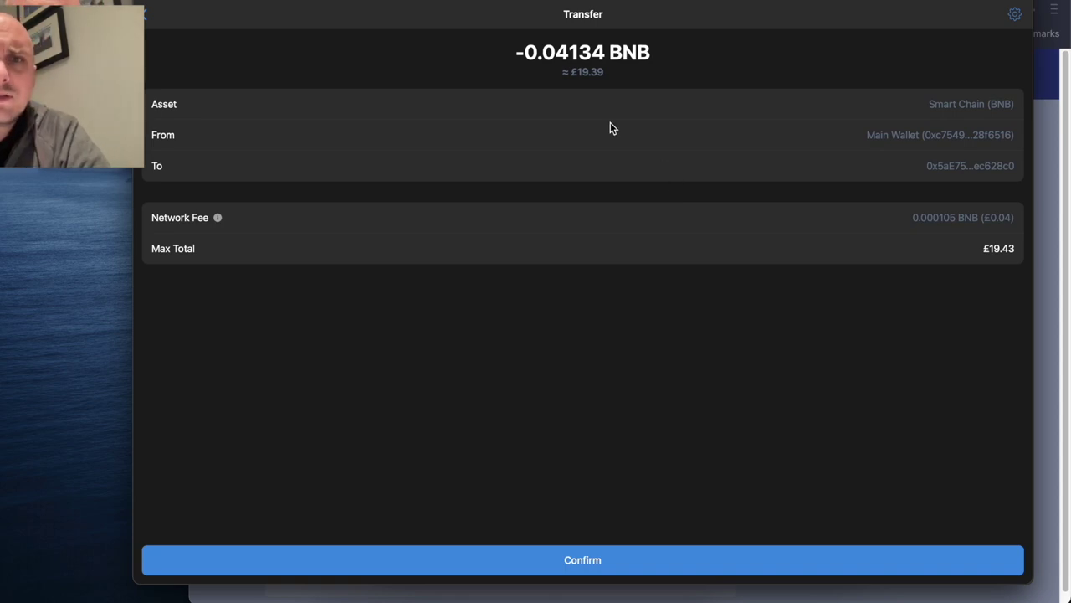
pyautogui.click(576, 565)
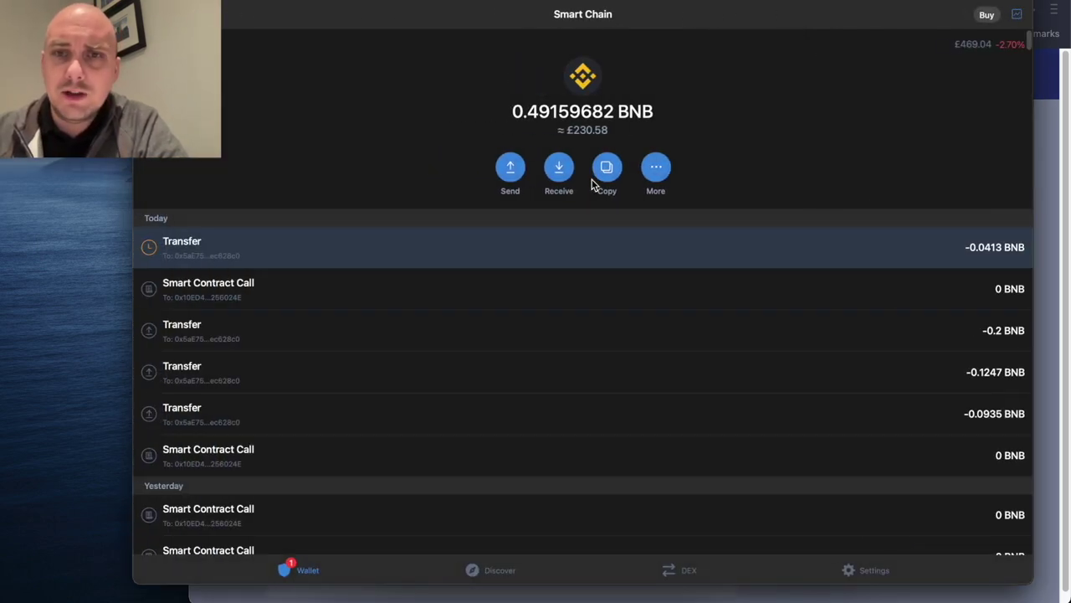
# Step: Paste Trust Wallet's receiving address into the presale payment address field and confirm the payment
pyautogui.click(1046, 154)
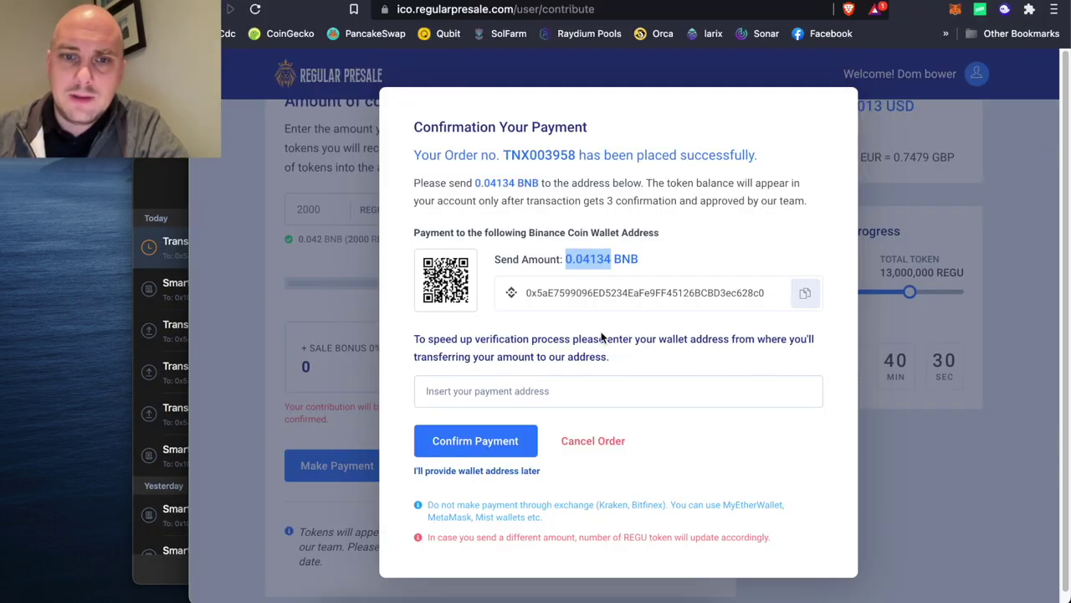
pyautogui.click(501, 395)
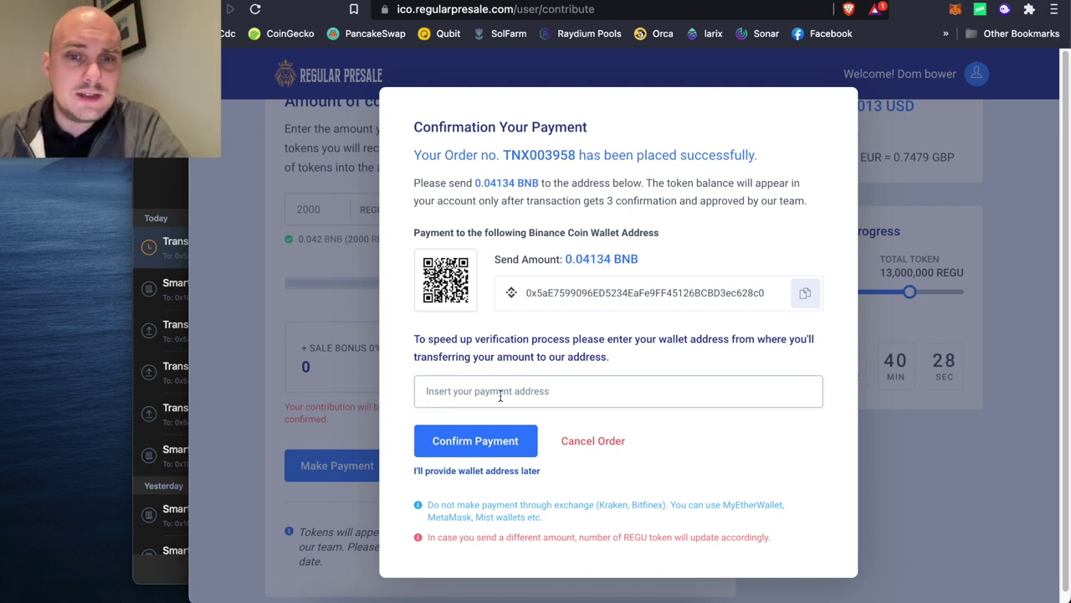
pyautogui.press('super+Tab')
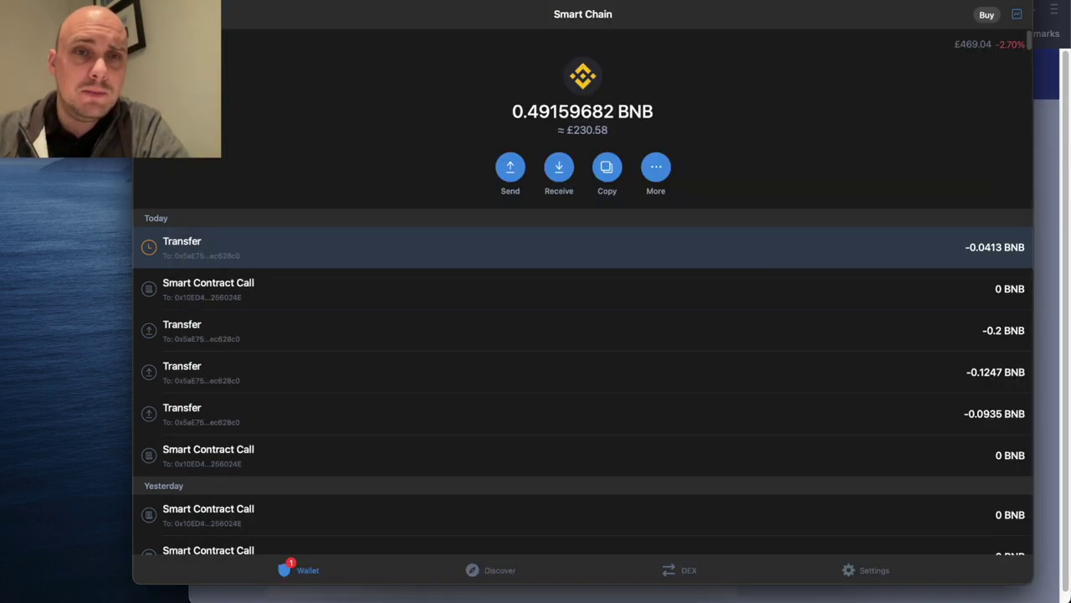
pyautogui.click(563, 169)
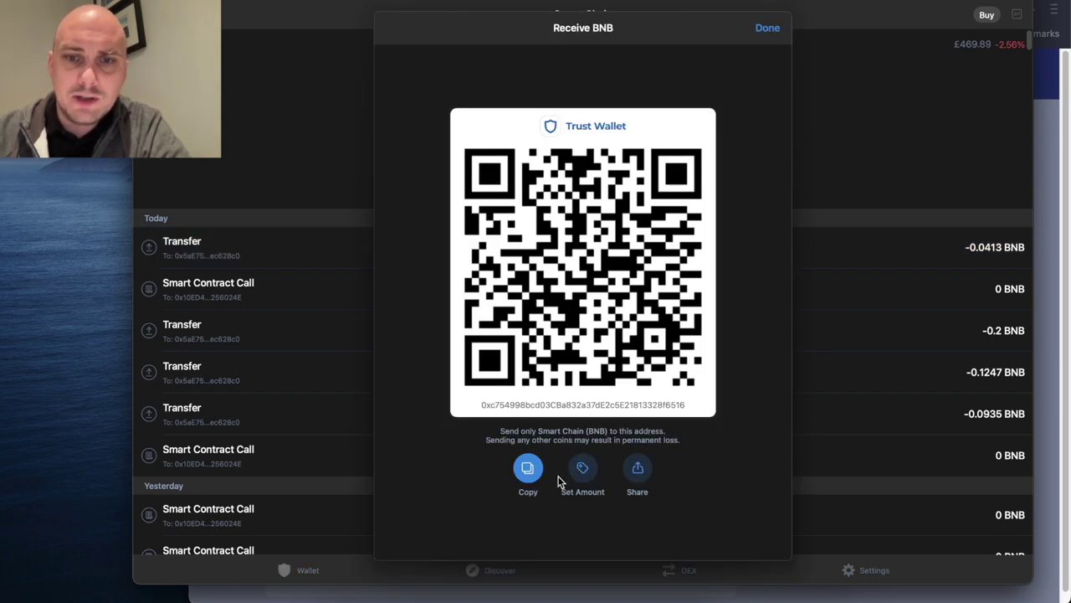
pyautogui.click(528, 470)
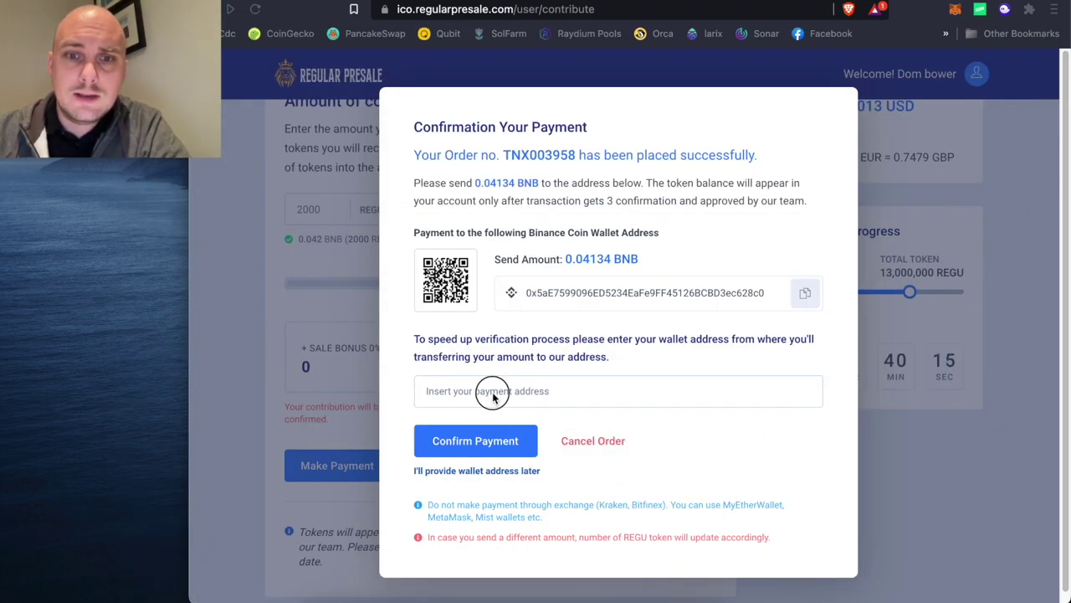
pyautogui.click(493, 395)
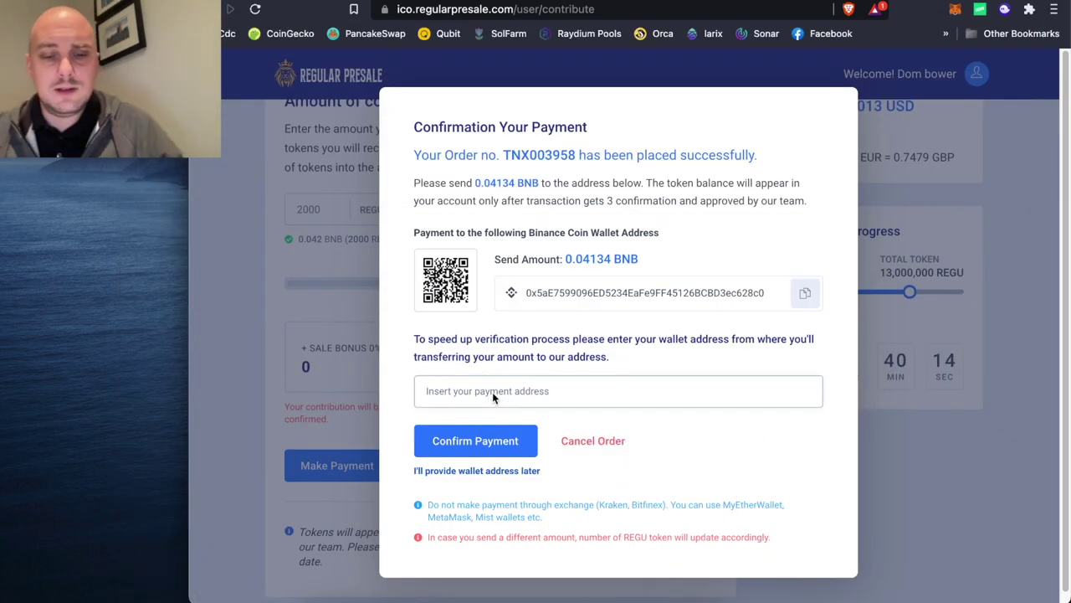
pyautogui.press('super+v')
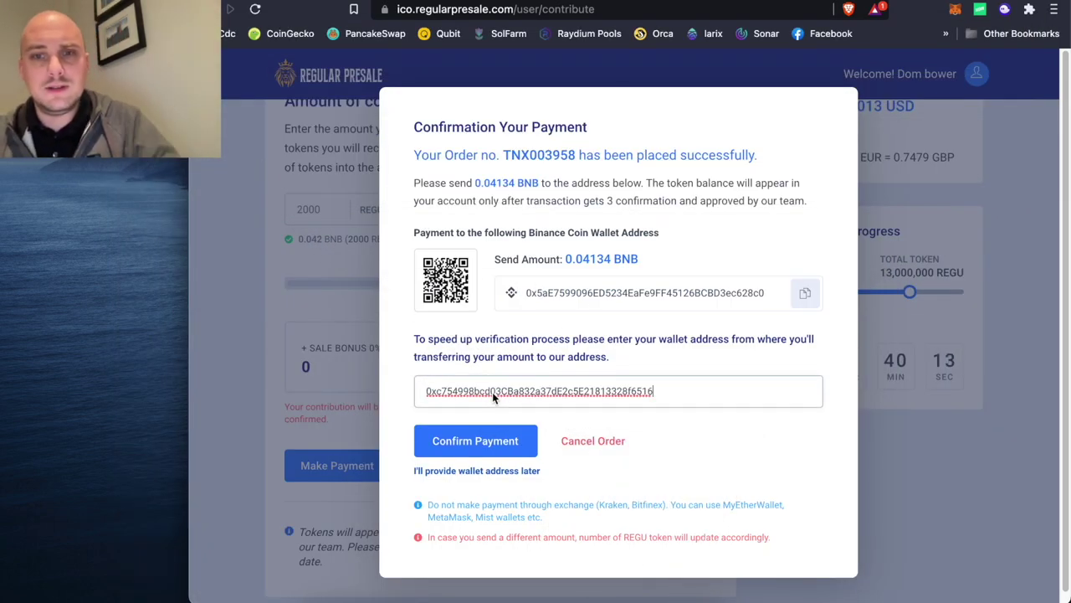
pyautogui.click(474, 444)
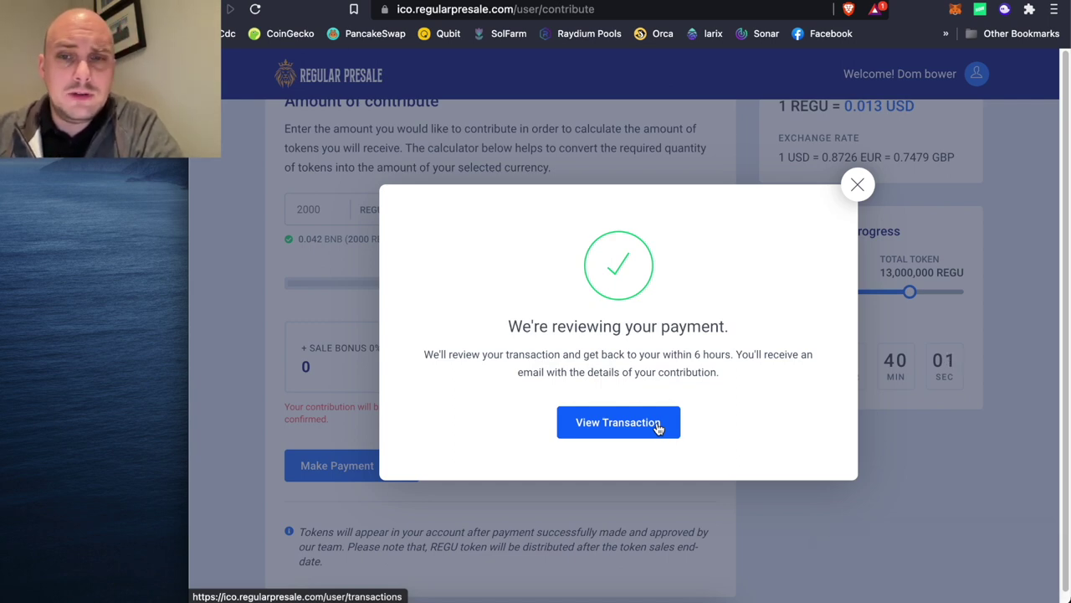
# Step: Check the pending 2,000 REGU purchase in Transactions, then return to the Dashboard
pyautogui.click(658, 425)
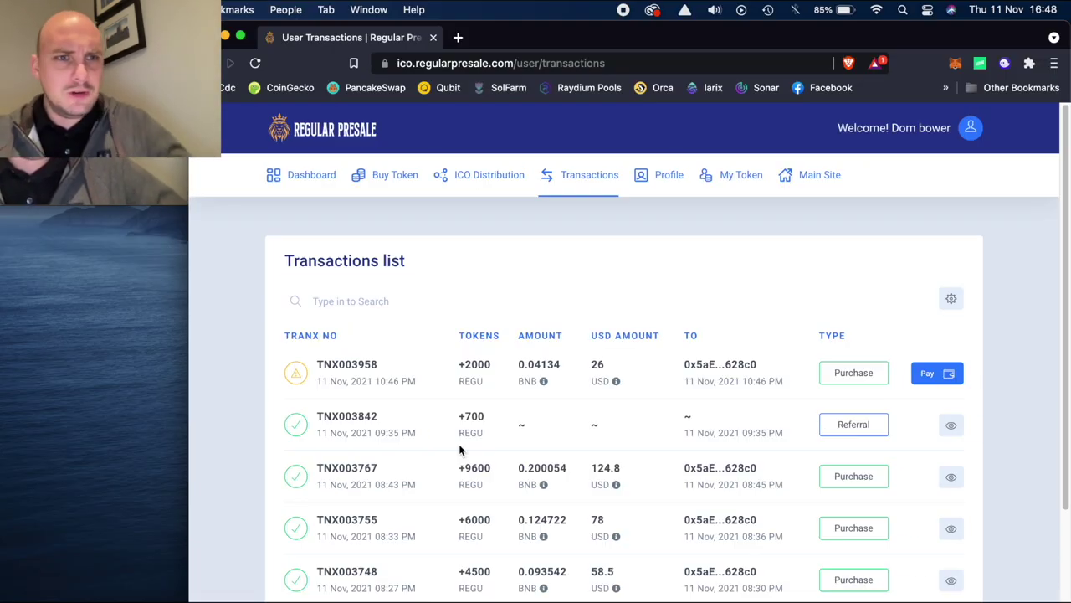
pyautogui.click(307, 173)
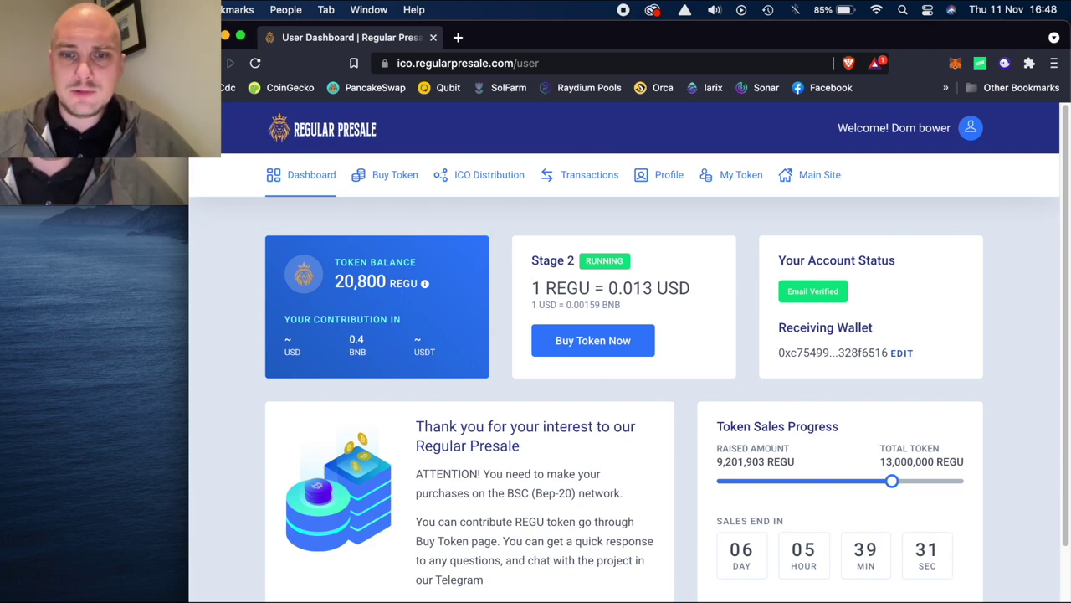
pyautogui.click(499, 586)
# Step: Close the Receive sheet, verify the latest BNB transfer is Completed, and minimise Trust Wallet
pyautogui.click(768, 83)
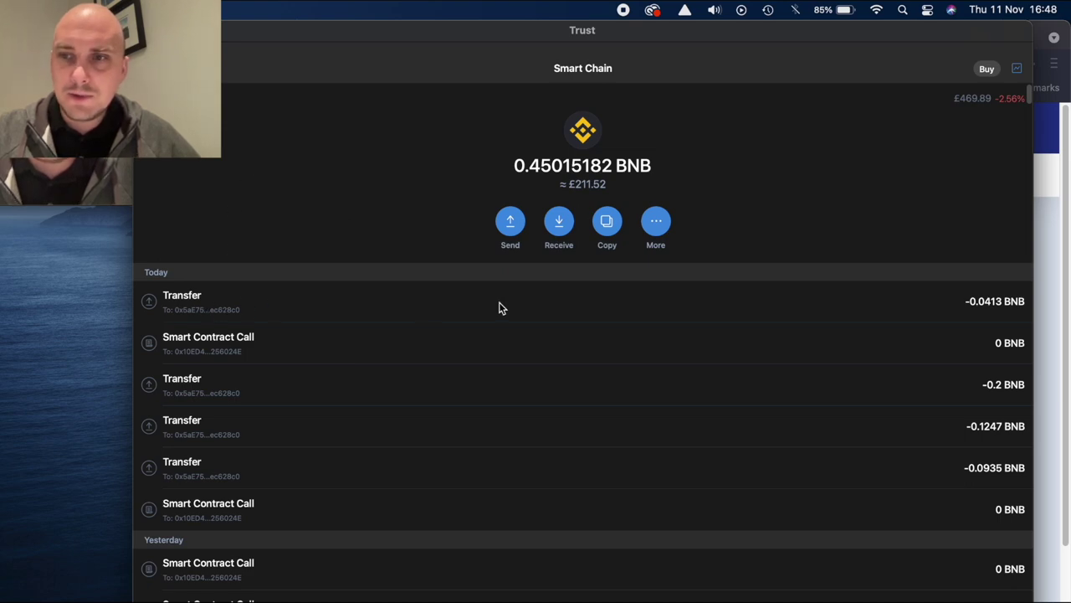
pyautogui.click(499, 308)
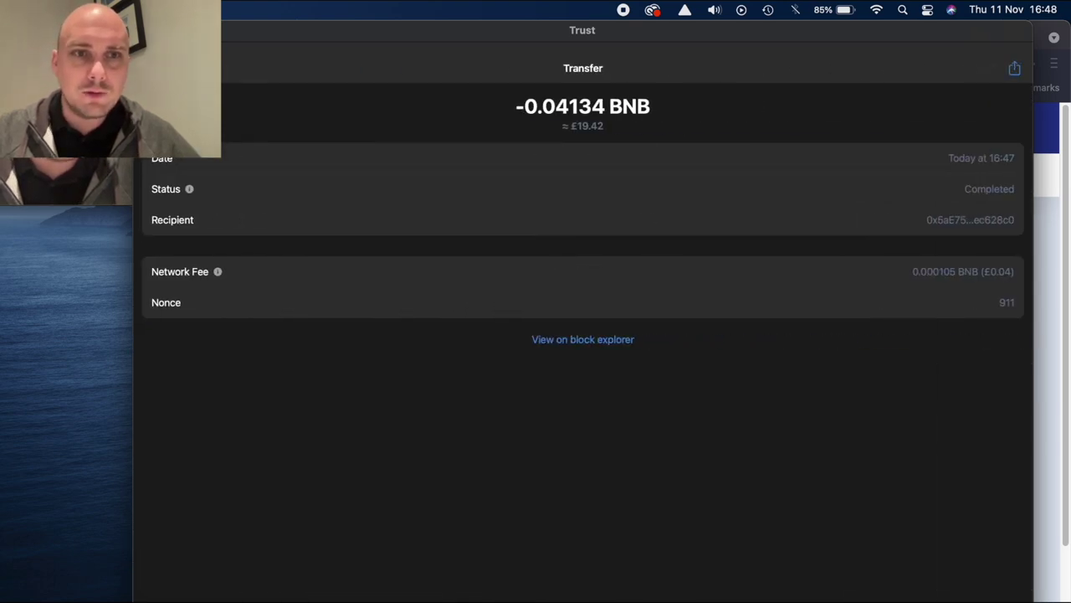
pyautogui.press('Escape')
pyautogui.press('super+m')
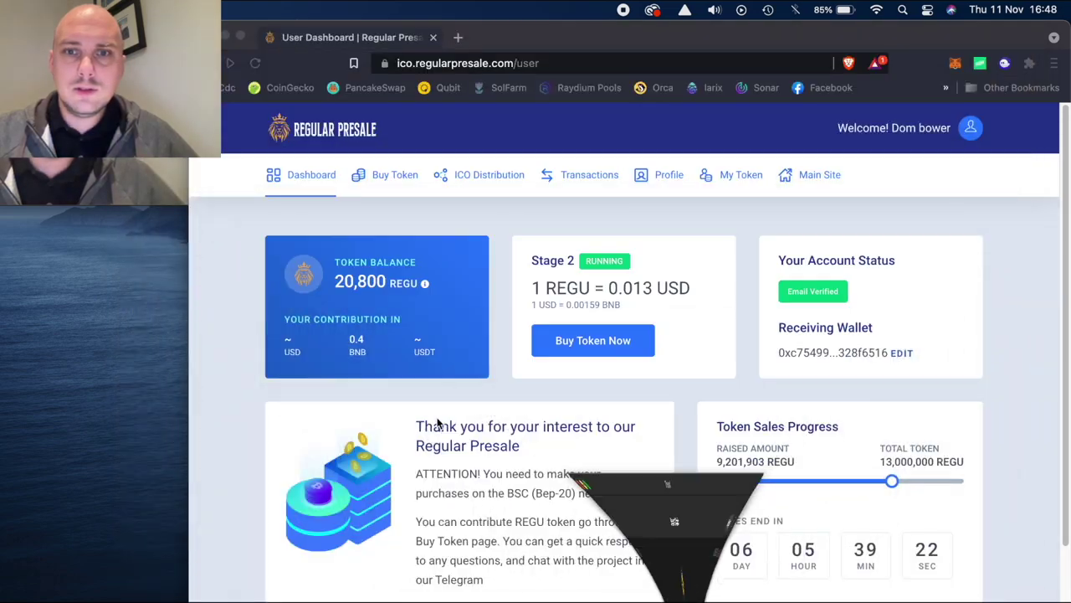
pyautogui.click(514, 220)
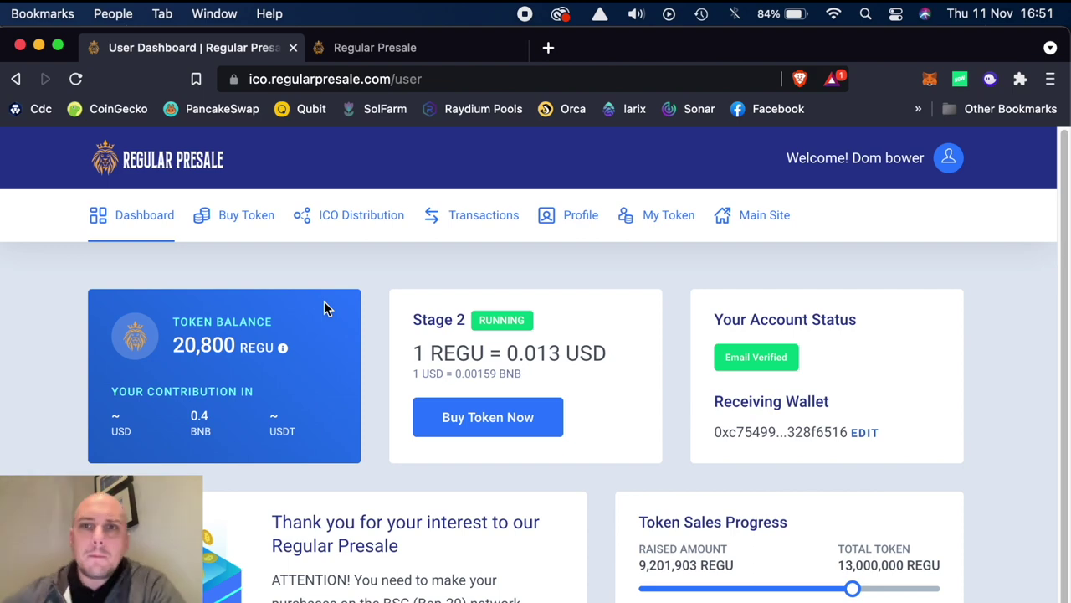
# Step: Reload the dashboard, dismiss the MetaMask unlock prompt, and view the 22,800 REGU balance
pyautogui.click(75, 78)
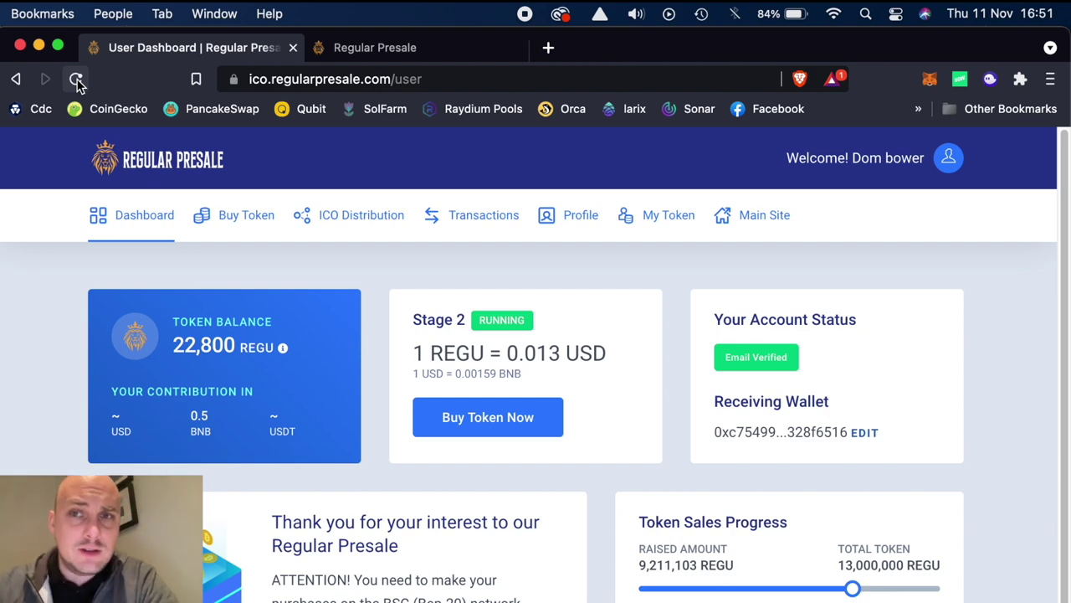
pyautogui.click(929, 80)
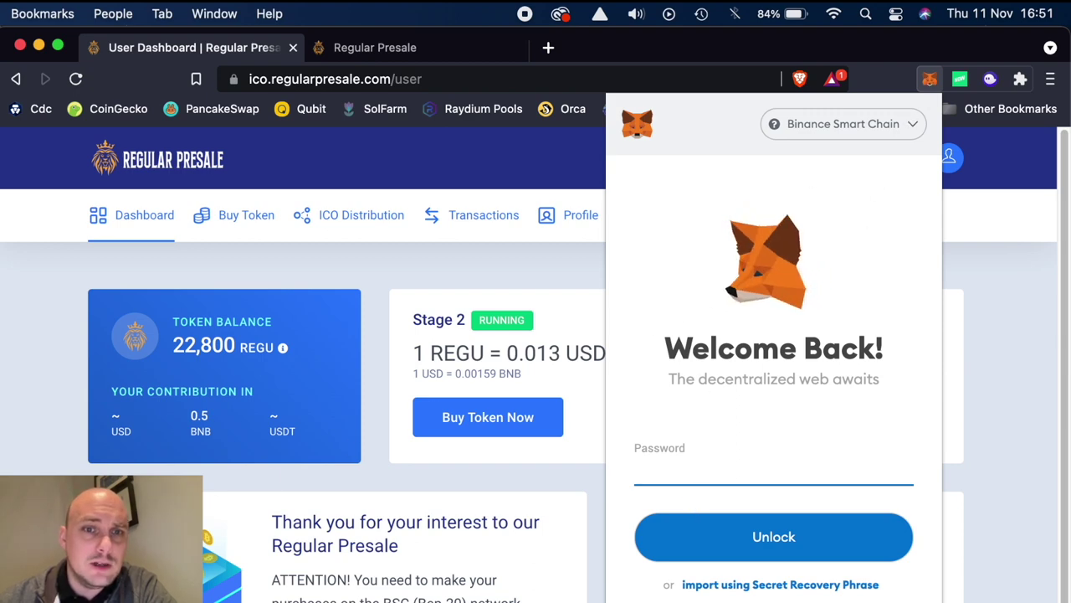
pyautogui.press('Escape')
pyautogui.scroll(-2, 535, 366)
pyautogui.scroll(2, 536, 366)
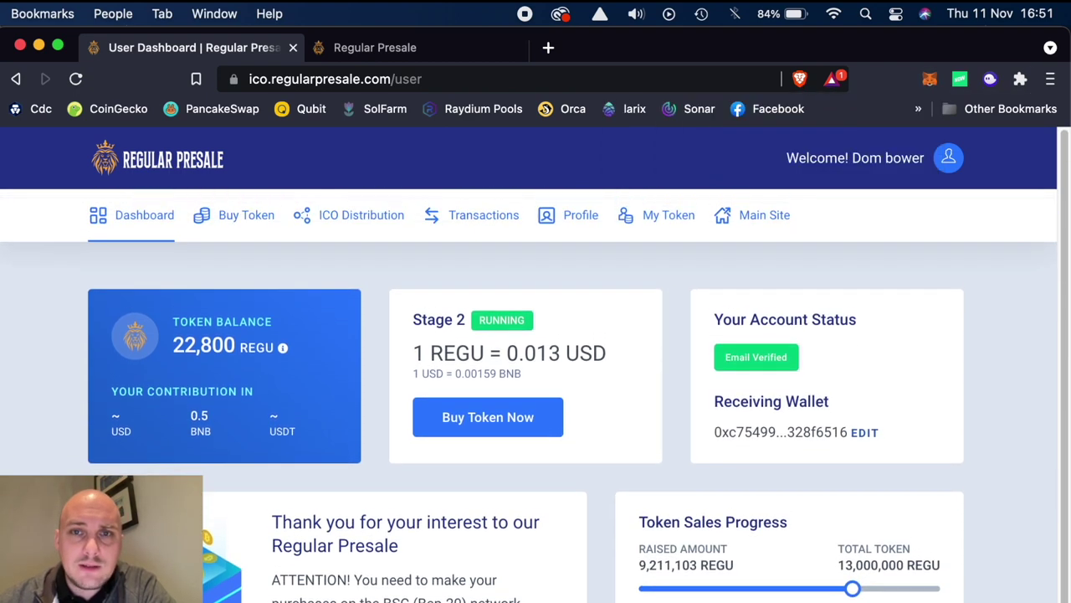
# Step: Scroll the main Regular Presale site to Tokenomics and highlight the Stage 1 price 0.011
pyautogui.click(376, 49)
pyautogui.scroll(-10, 365, 457)
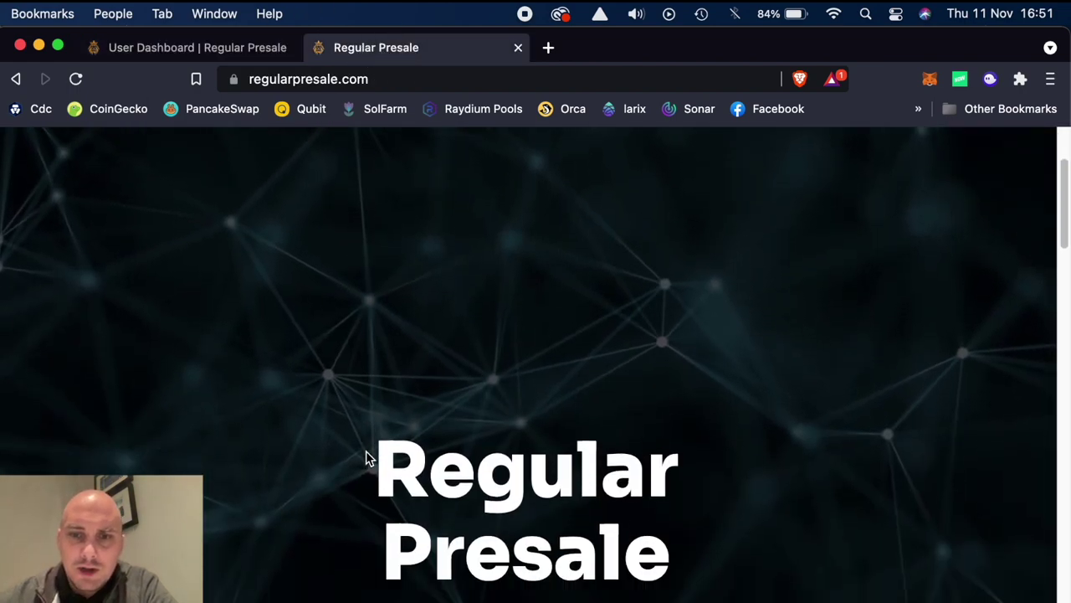
pyautogui.scroll(10, 365, 457)
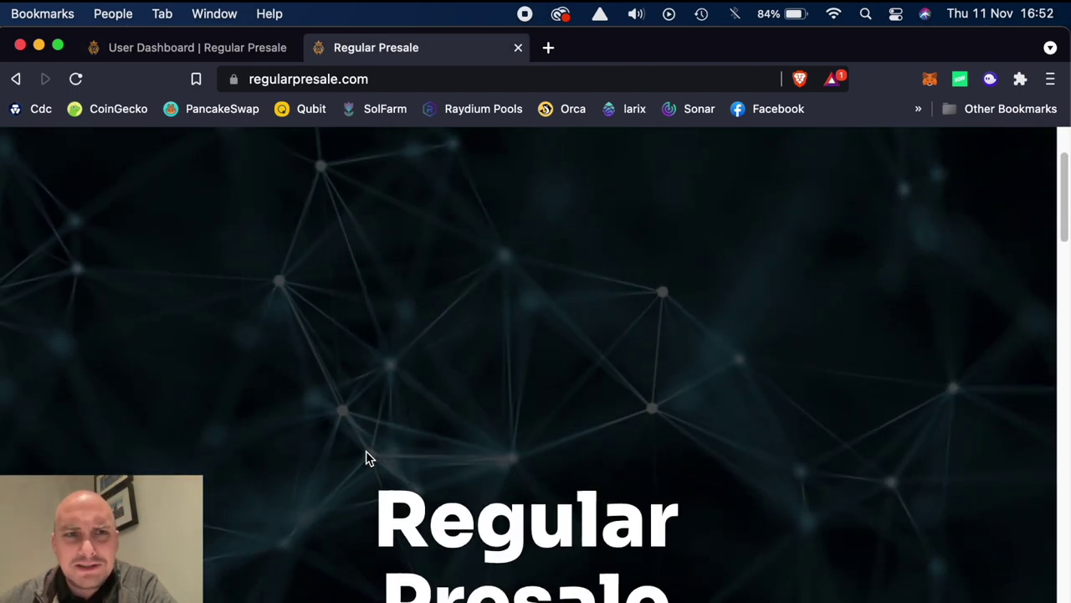
pyautogui.scroll(-8, 366, 457)
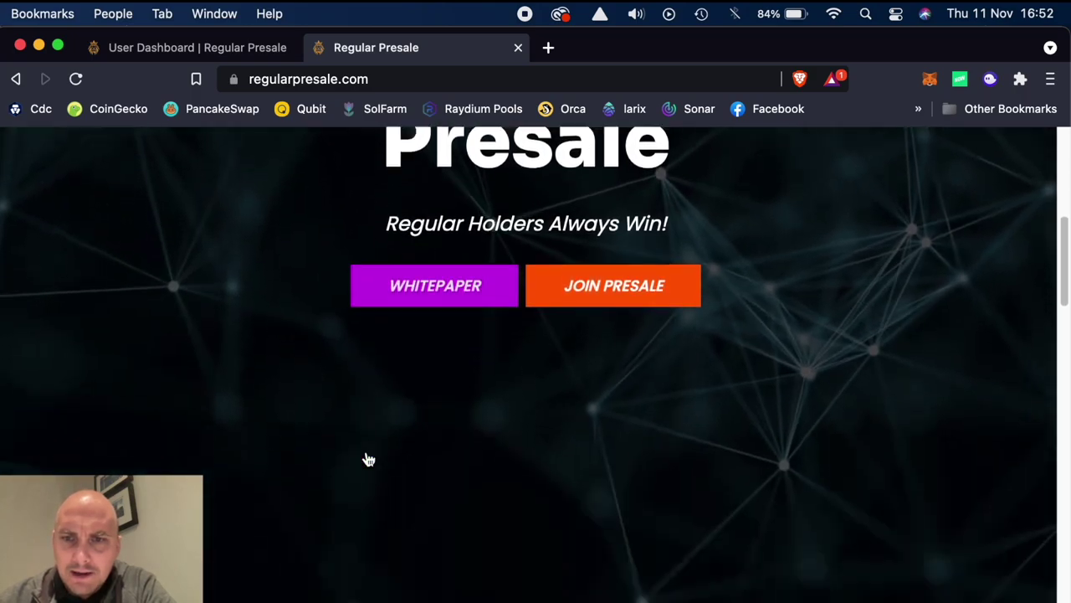
pyautogui.scroll(-12, 366, 457)
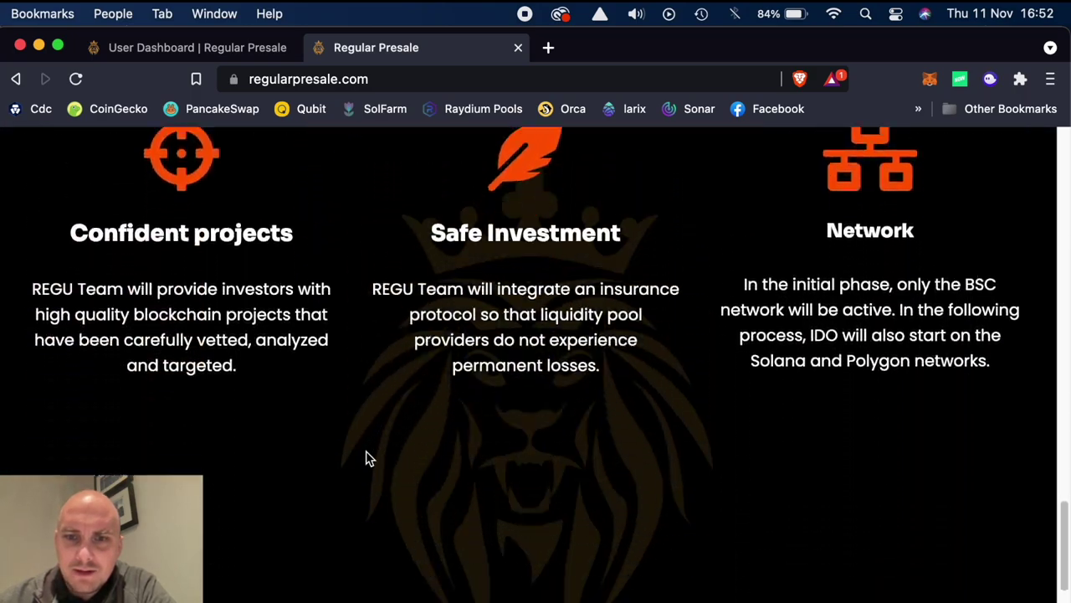
pyautogui.scroll(-3, 366, 457)
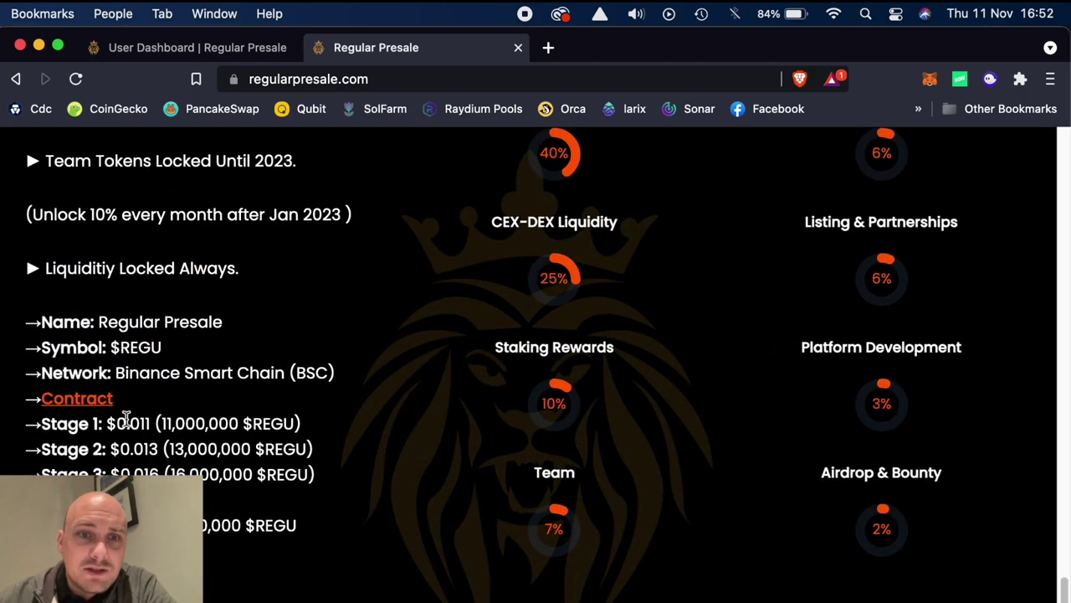
pyautogui.moveTo(115, 426); pyautogui.dragTo(149, 449)
pyautogui.click(170, 421)
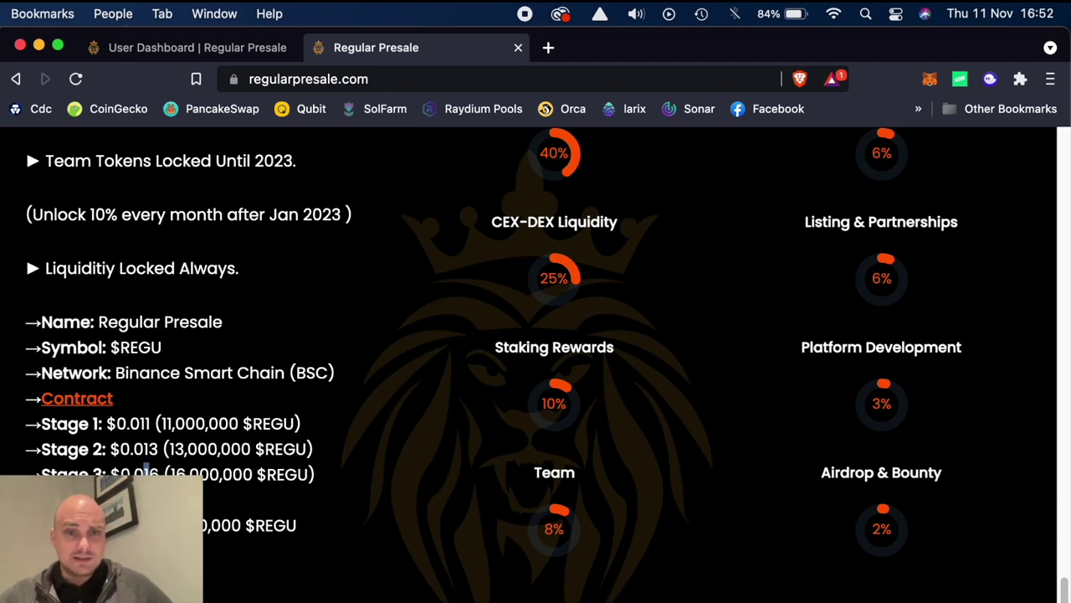
# Step: Highlight the 100,000,000 $REGU total supply, then scroll back toward the top
pyautogui.moveTo(180, 524); pyautogui.dragTo(243, 520)
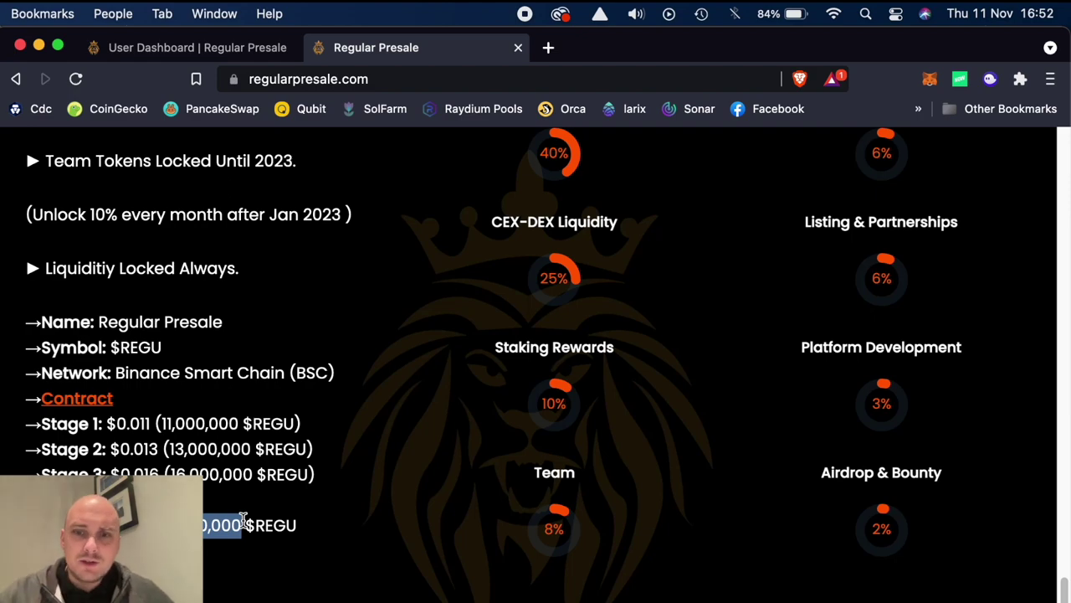
pyautogui.scroll(-10, 242, 520)
pyautogui.scroll(-5, 425, 473)
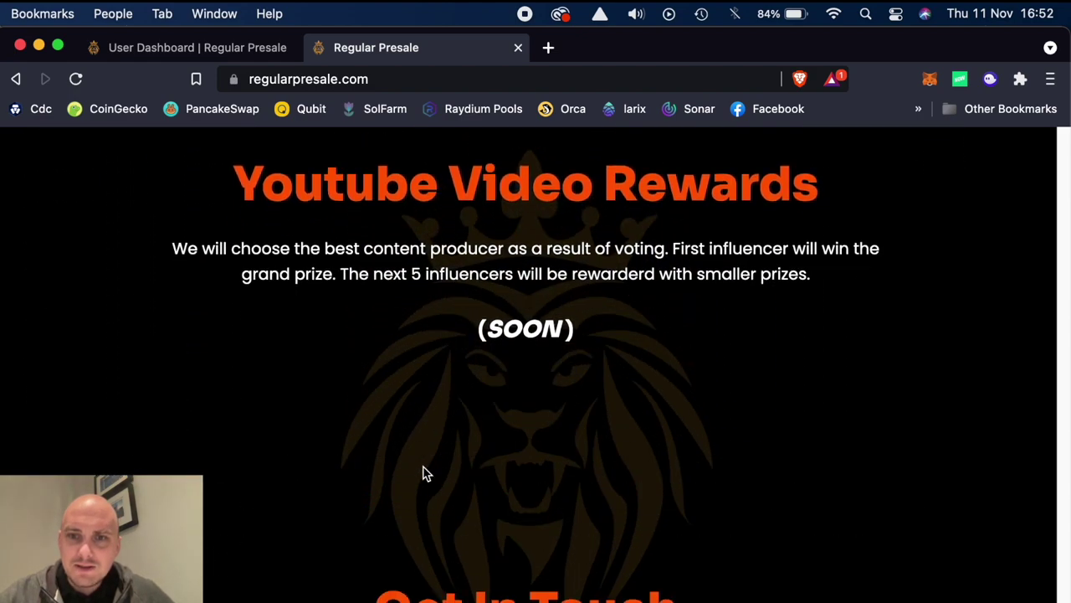
pyautogui.scroll(4, 424, 469)
pyautogui.scroll(15, 423, 466)
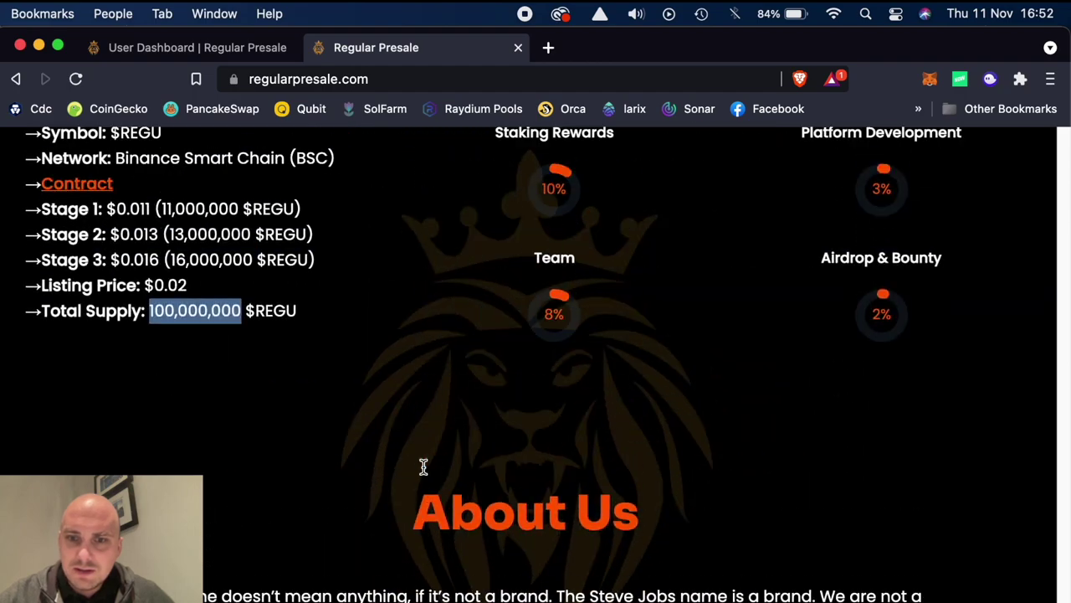
pyautogui.scroll(15, 425, 472)
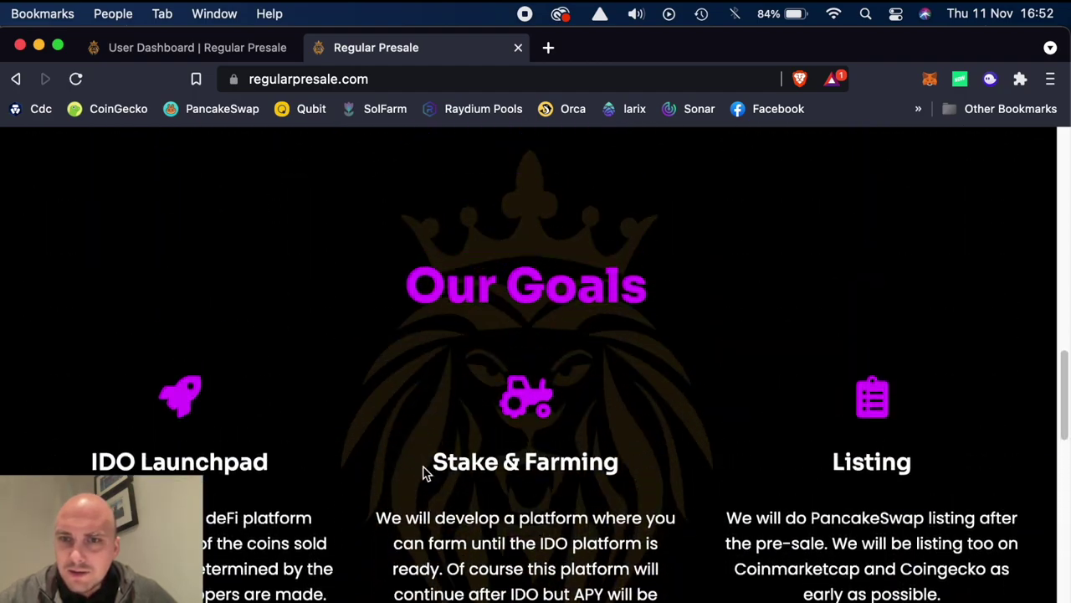
pyautogui.scroll(-1, 425, 466)
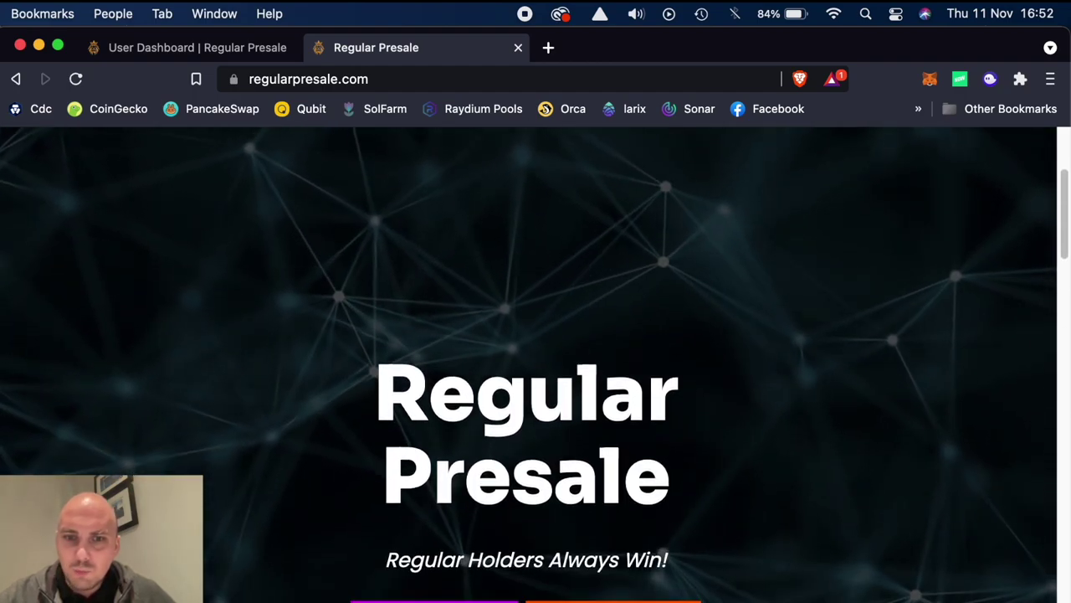
# Step: Open REGU-Whitepaper.pdf and scroll past the staking tiers to page 8's Token Sale section
pyautogui.click(431, 590)
pyautogui.scroll(-20, 667, 391)
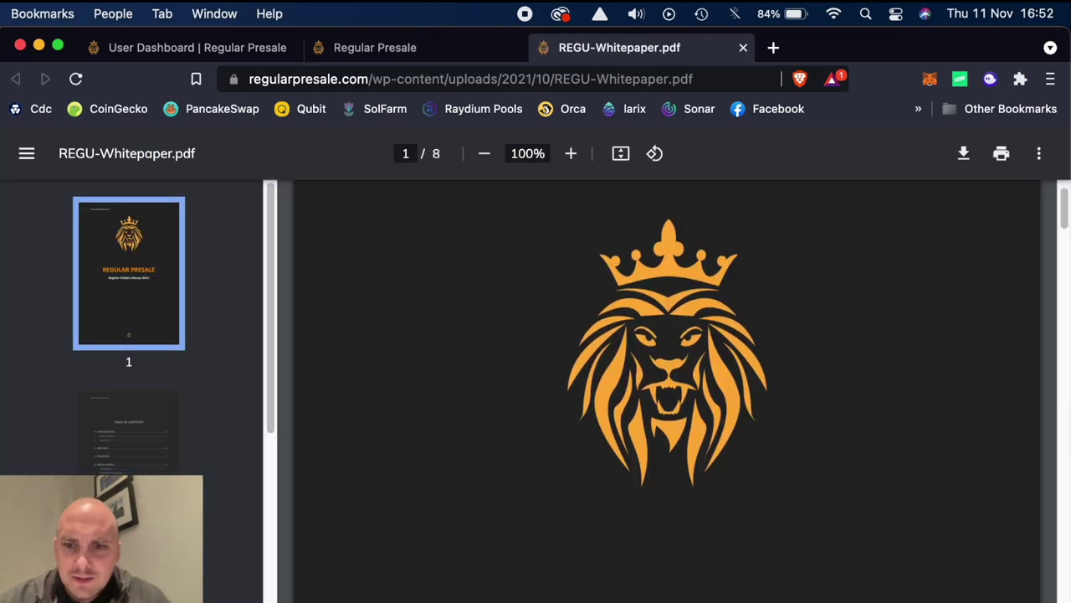
pyautogui.scroll(-20, 667, 391)
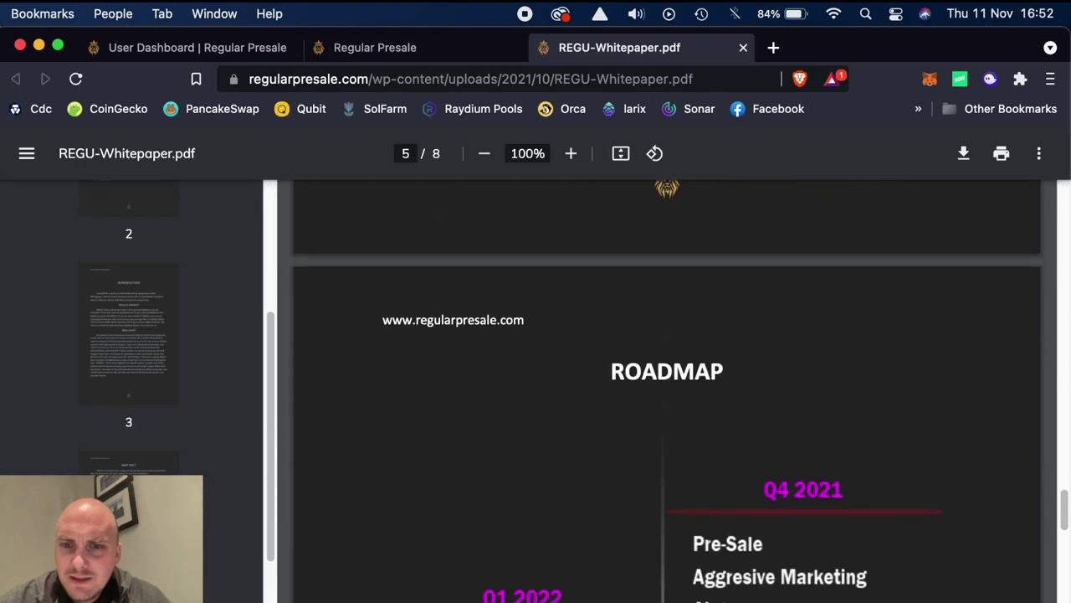
pyautogui.scroll(-12, 667, 391)
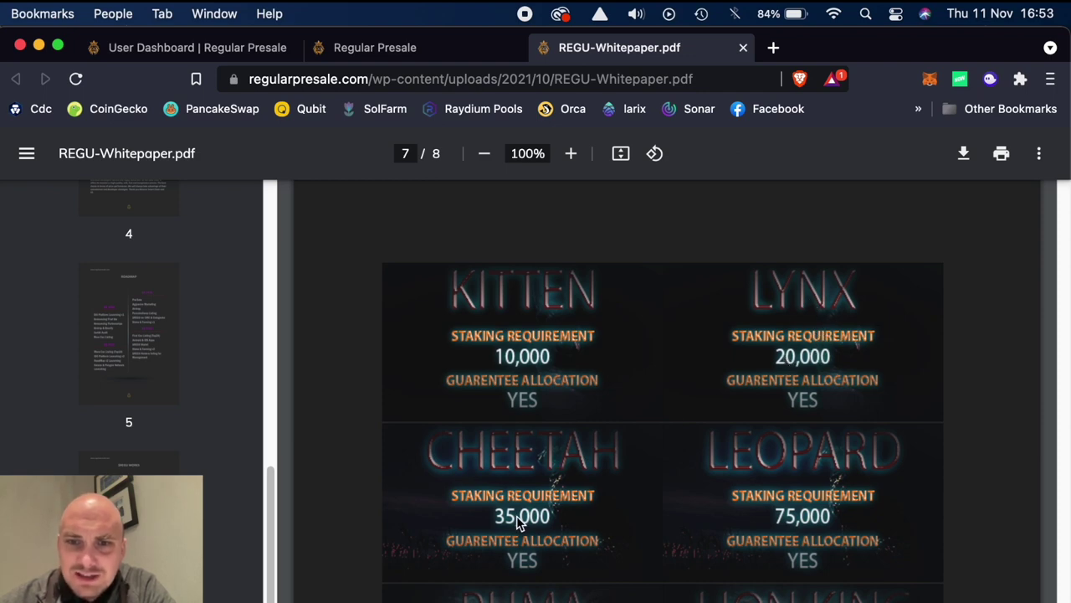
pyautogui.scroll(-10, 512, 530)
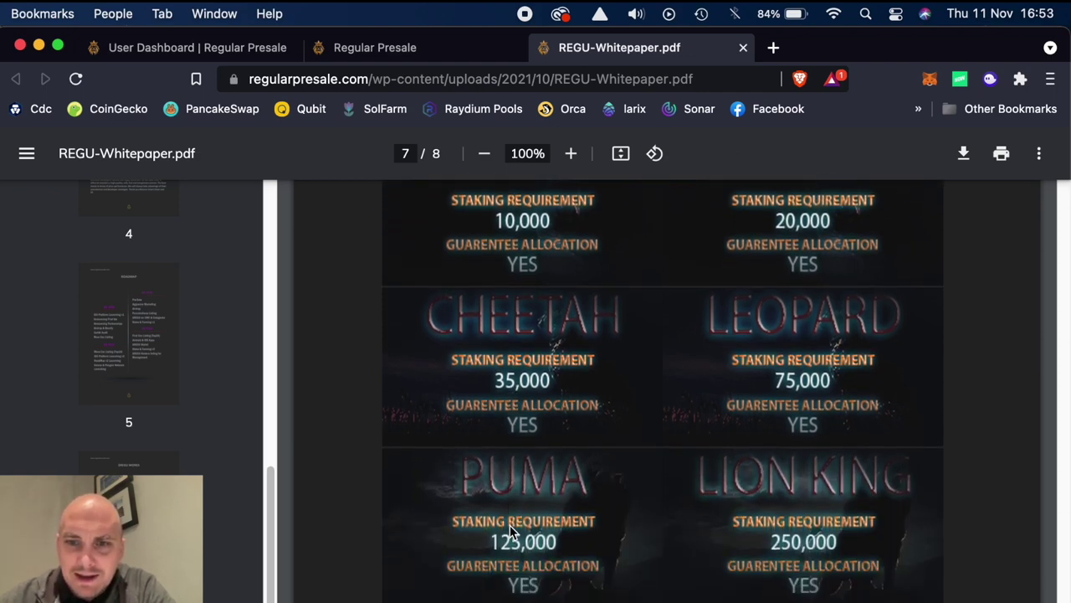
pyautogui.scroll(-1, 512, 533)
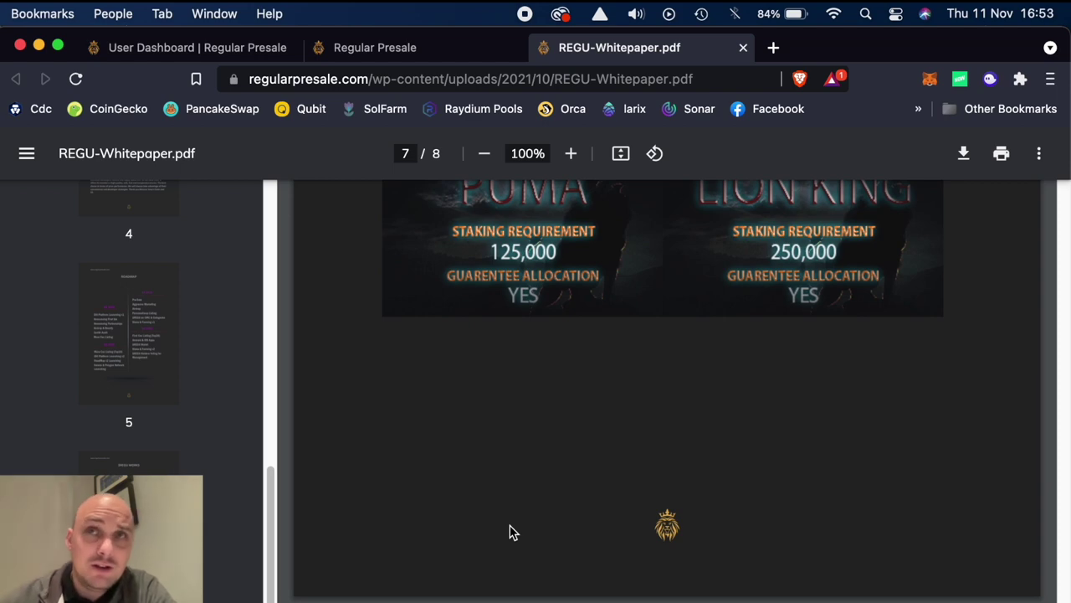
pyautogui.scroll(-10, 513, 532)
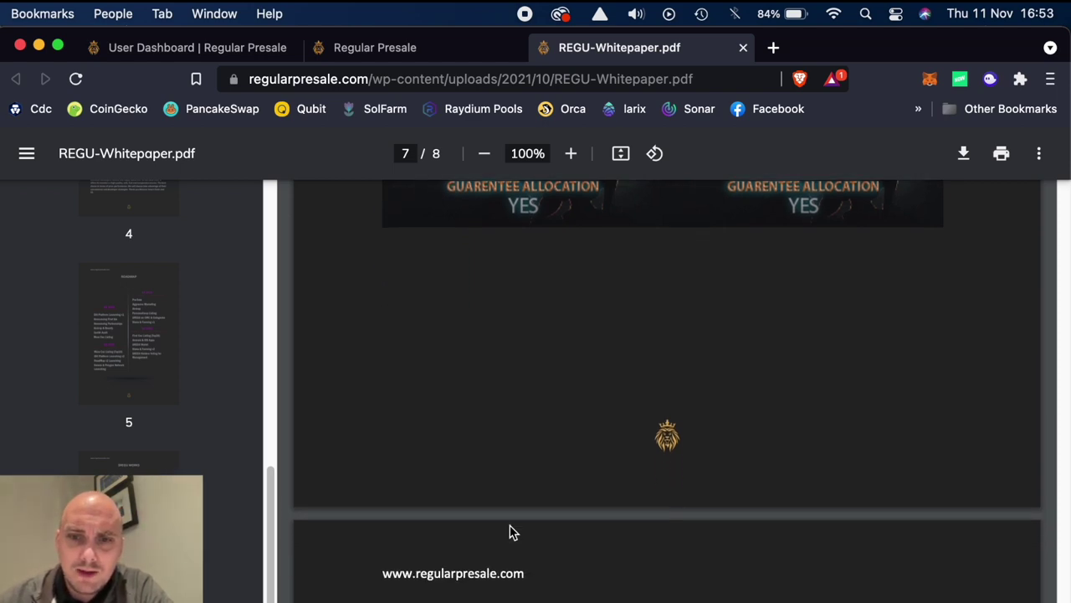
pyautogui.scroll(-2, 512, 532)
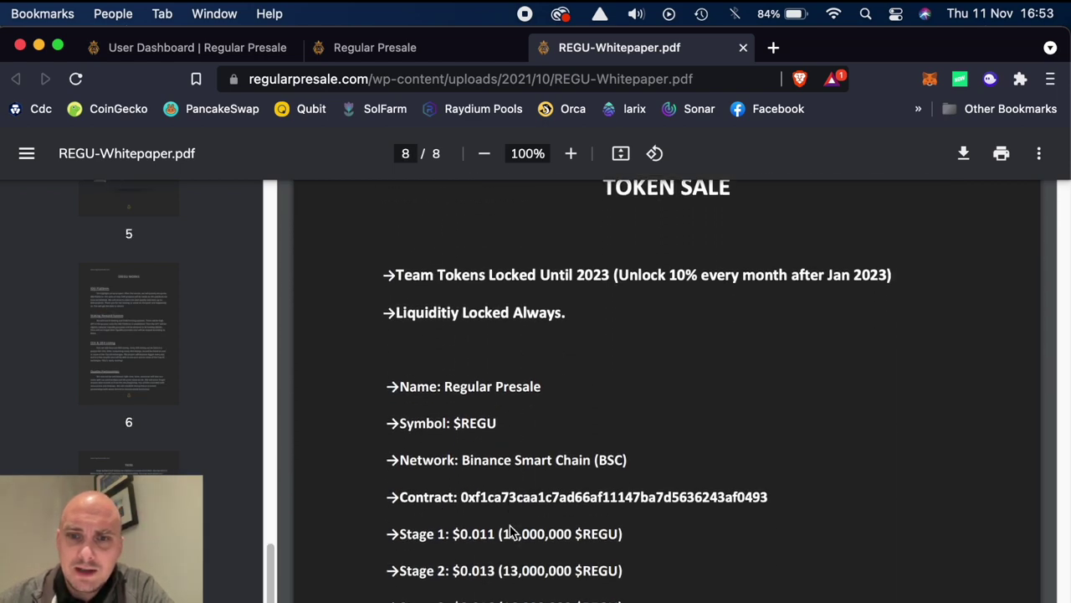
pyautogui.scroll(-5, 512, 532)
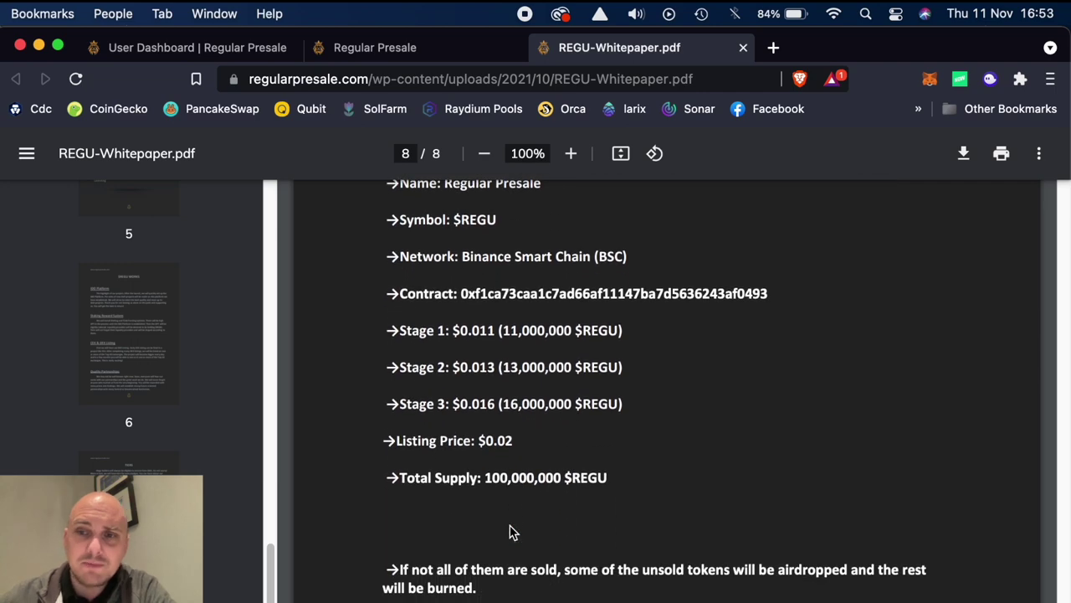